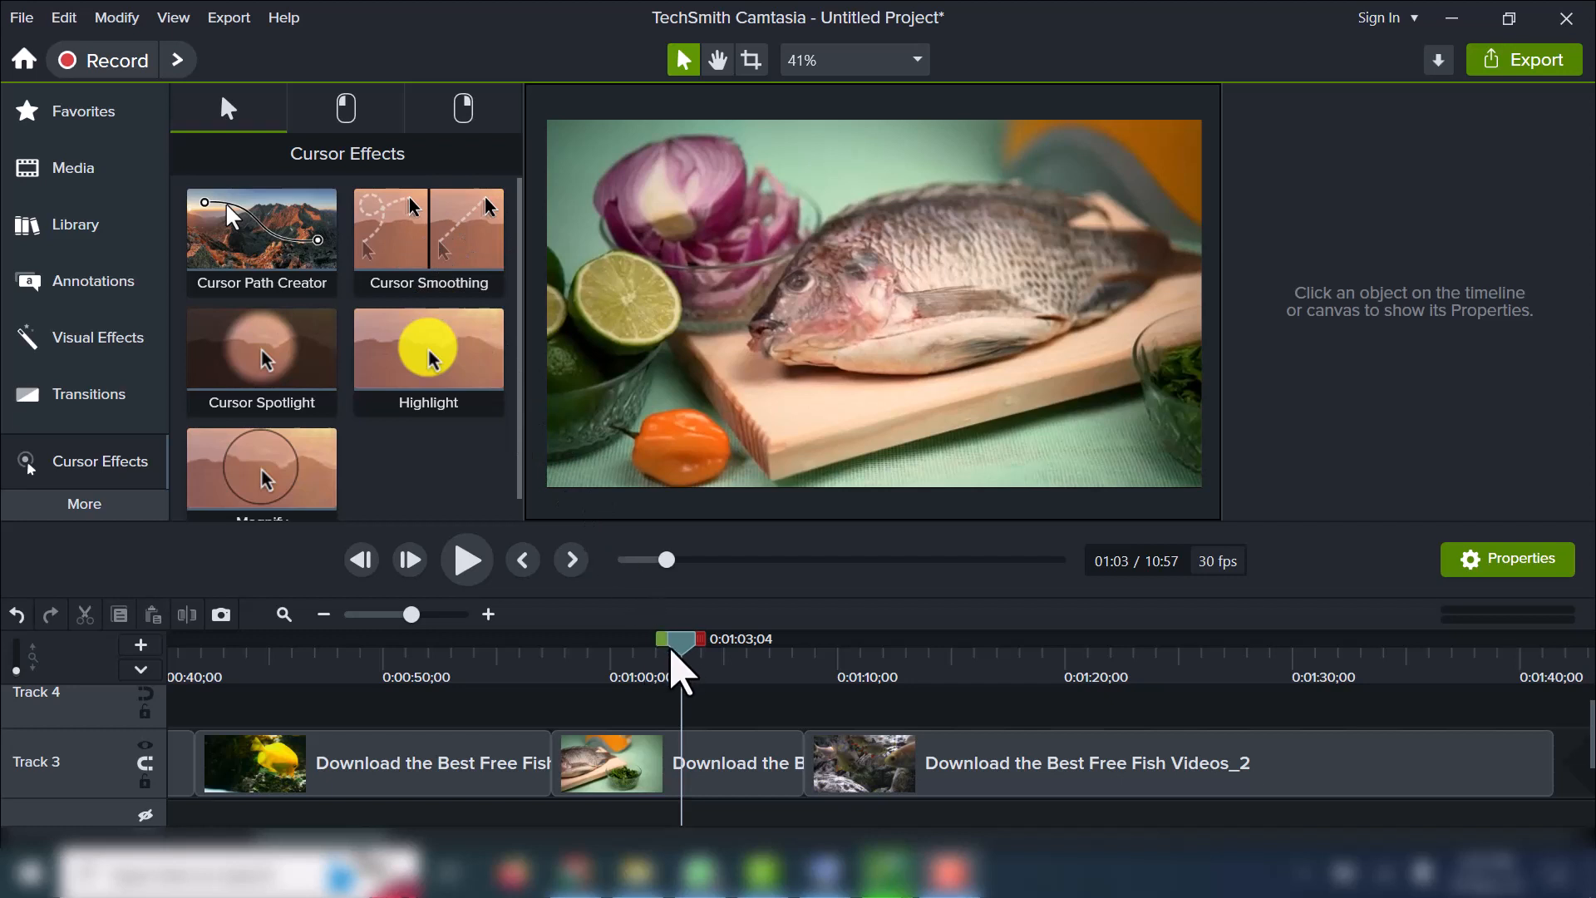
Apply the Cursor Path Creator and Cursor Smoothing effects to the clip of the raw fish on a cutting board on Track 3.
click(604, 773)
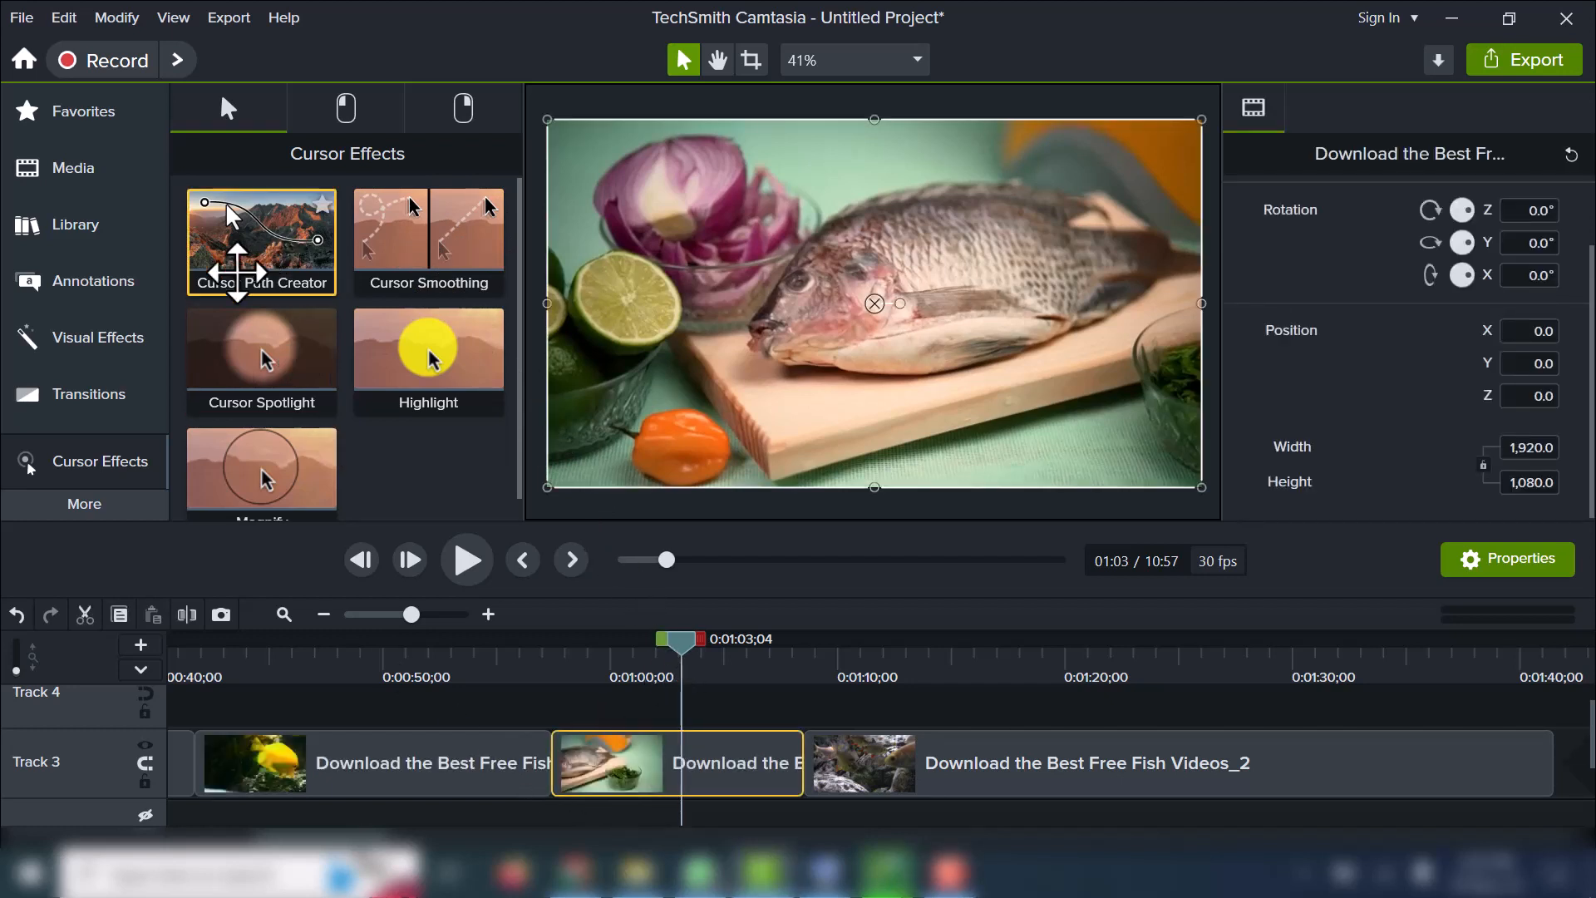
drag(237, 271, 688, 775)
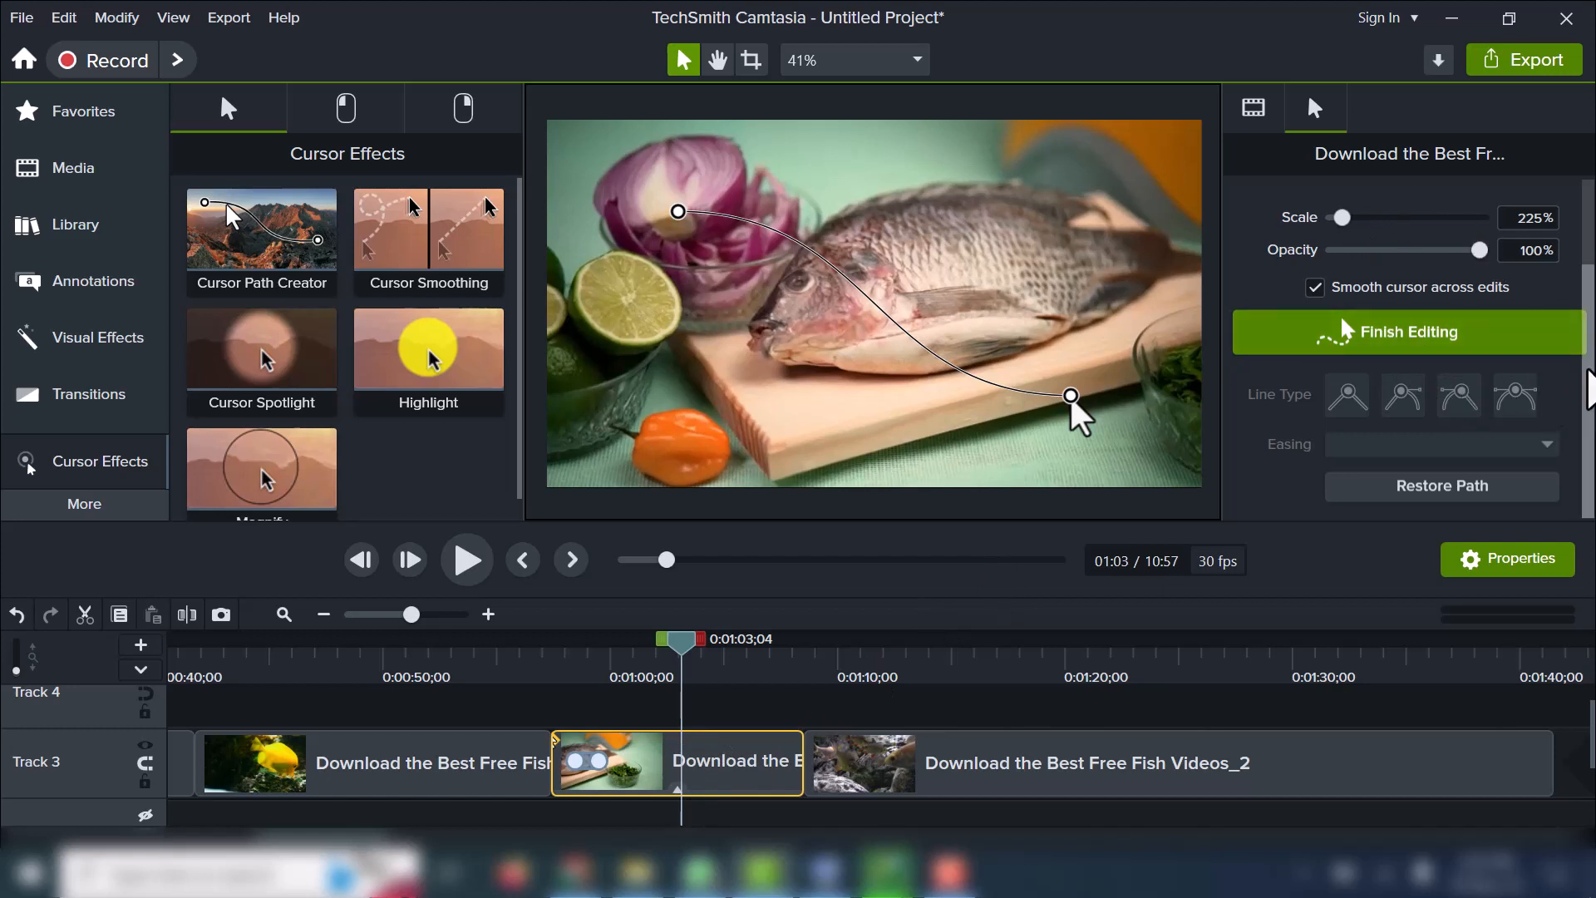
drag(1592, 372, 1593, 449)
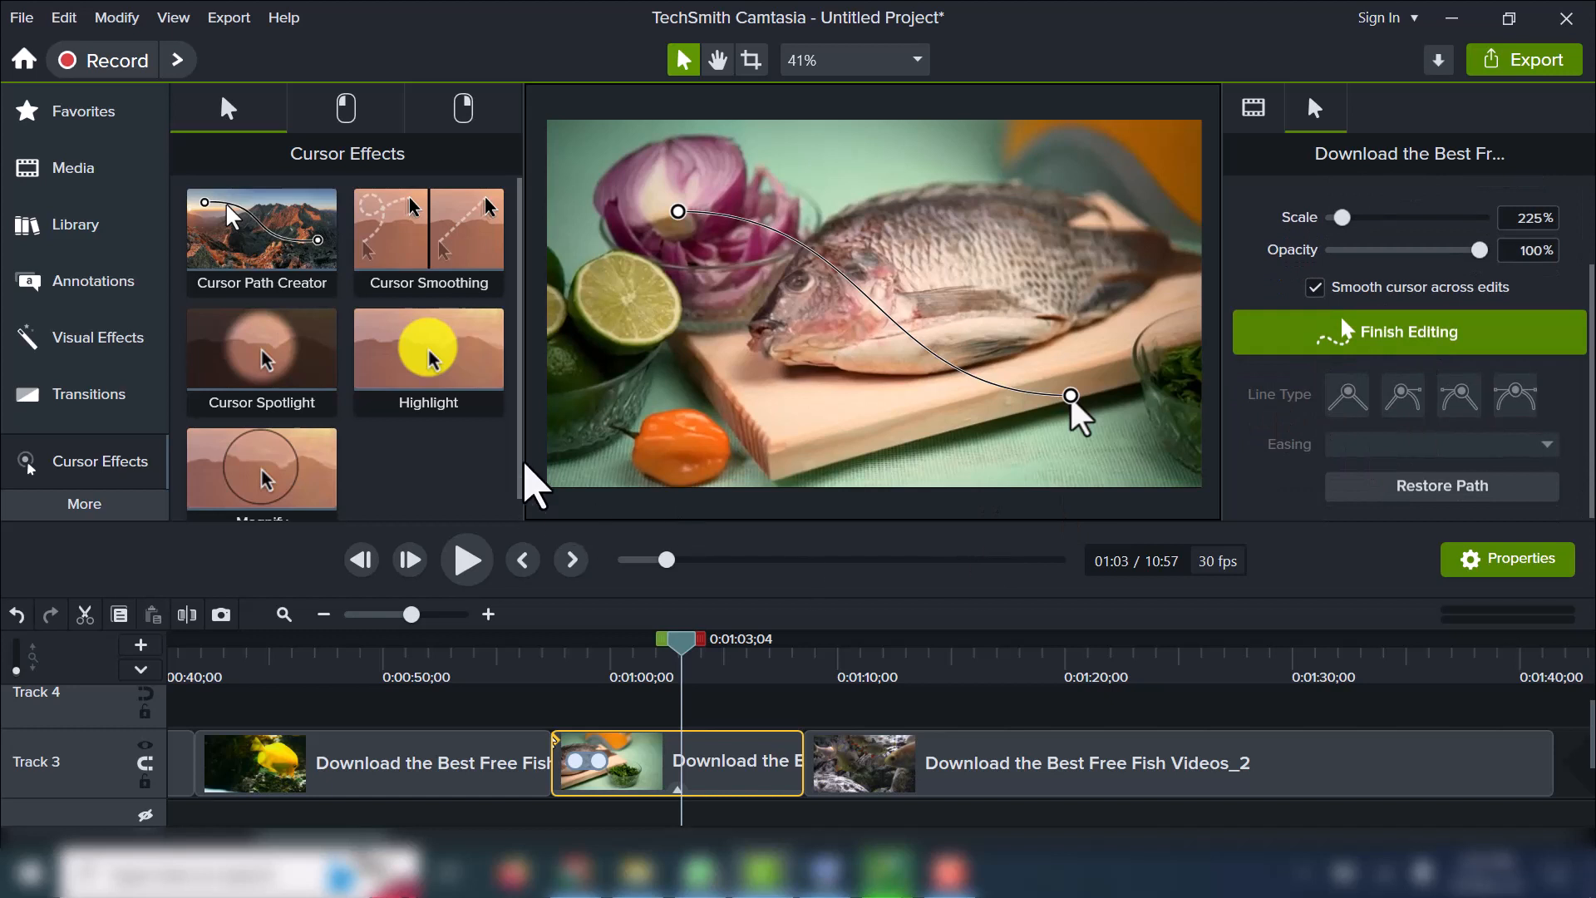
click(427, 228)
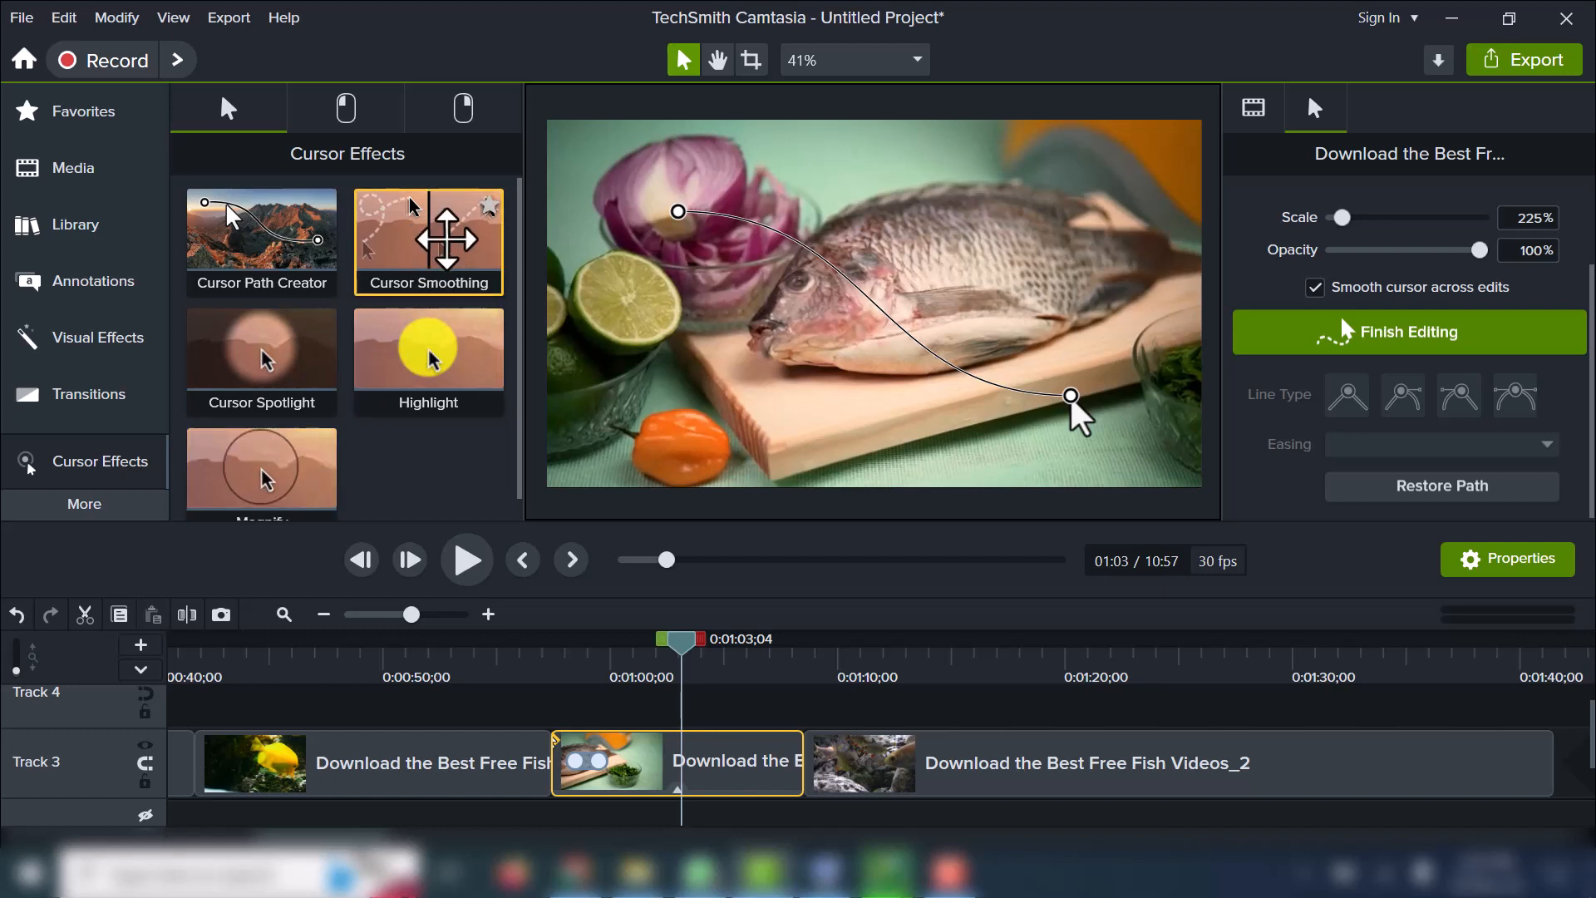
drag(446, 240, 665, 740)
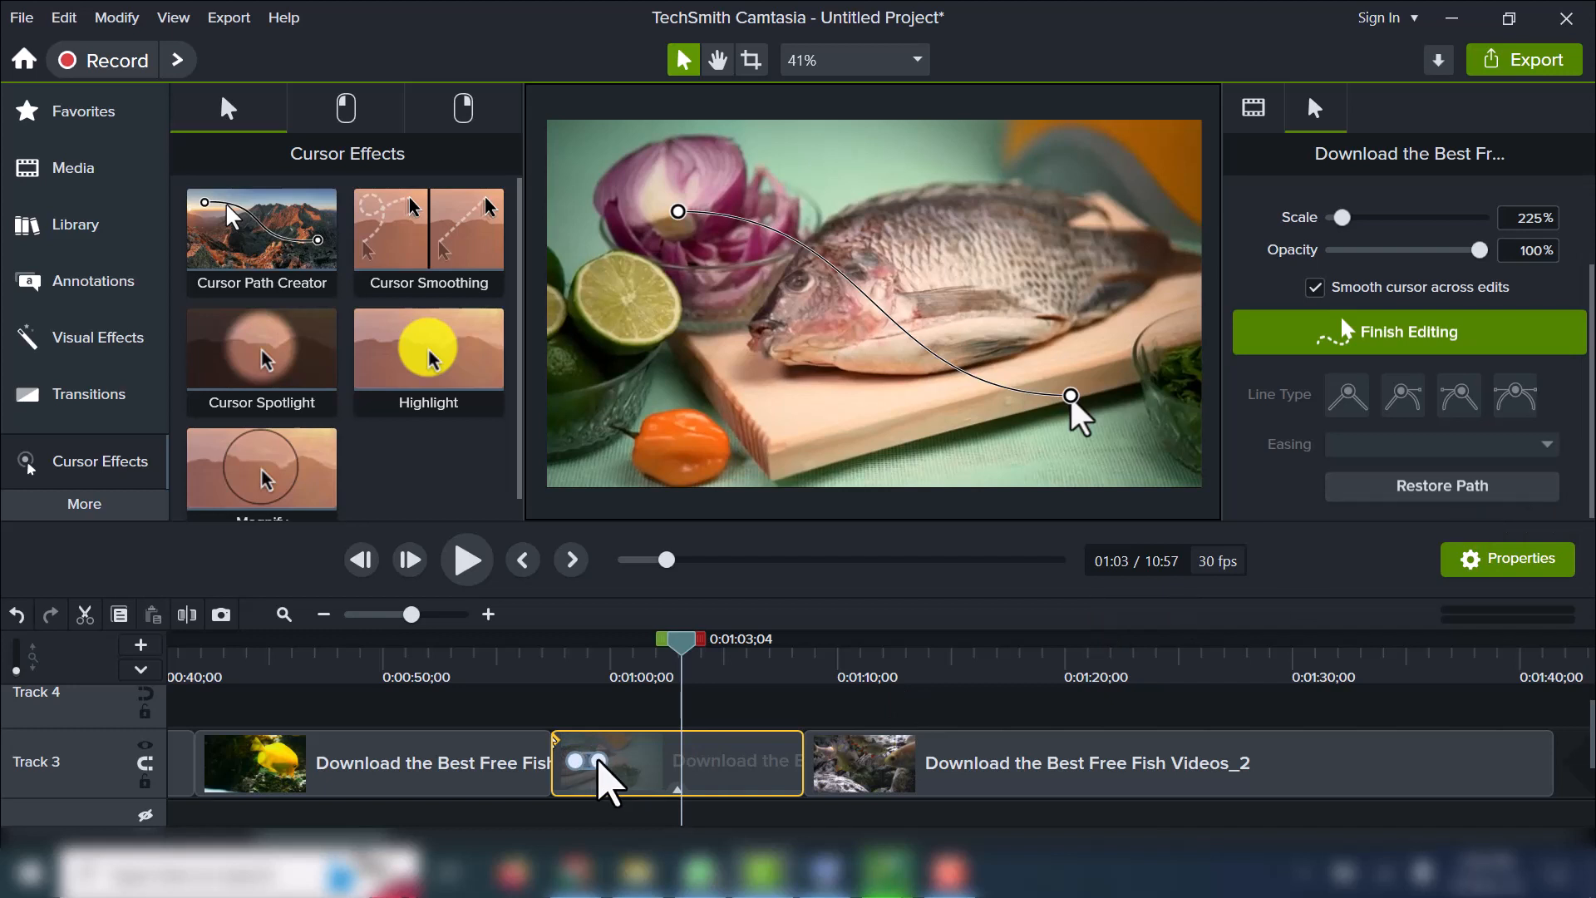
Extend the cursor path's last point to the end of the raw fish clip and play back the movement.
drag(605, 762, 805, 762)
click(572, 762)
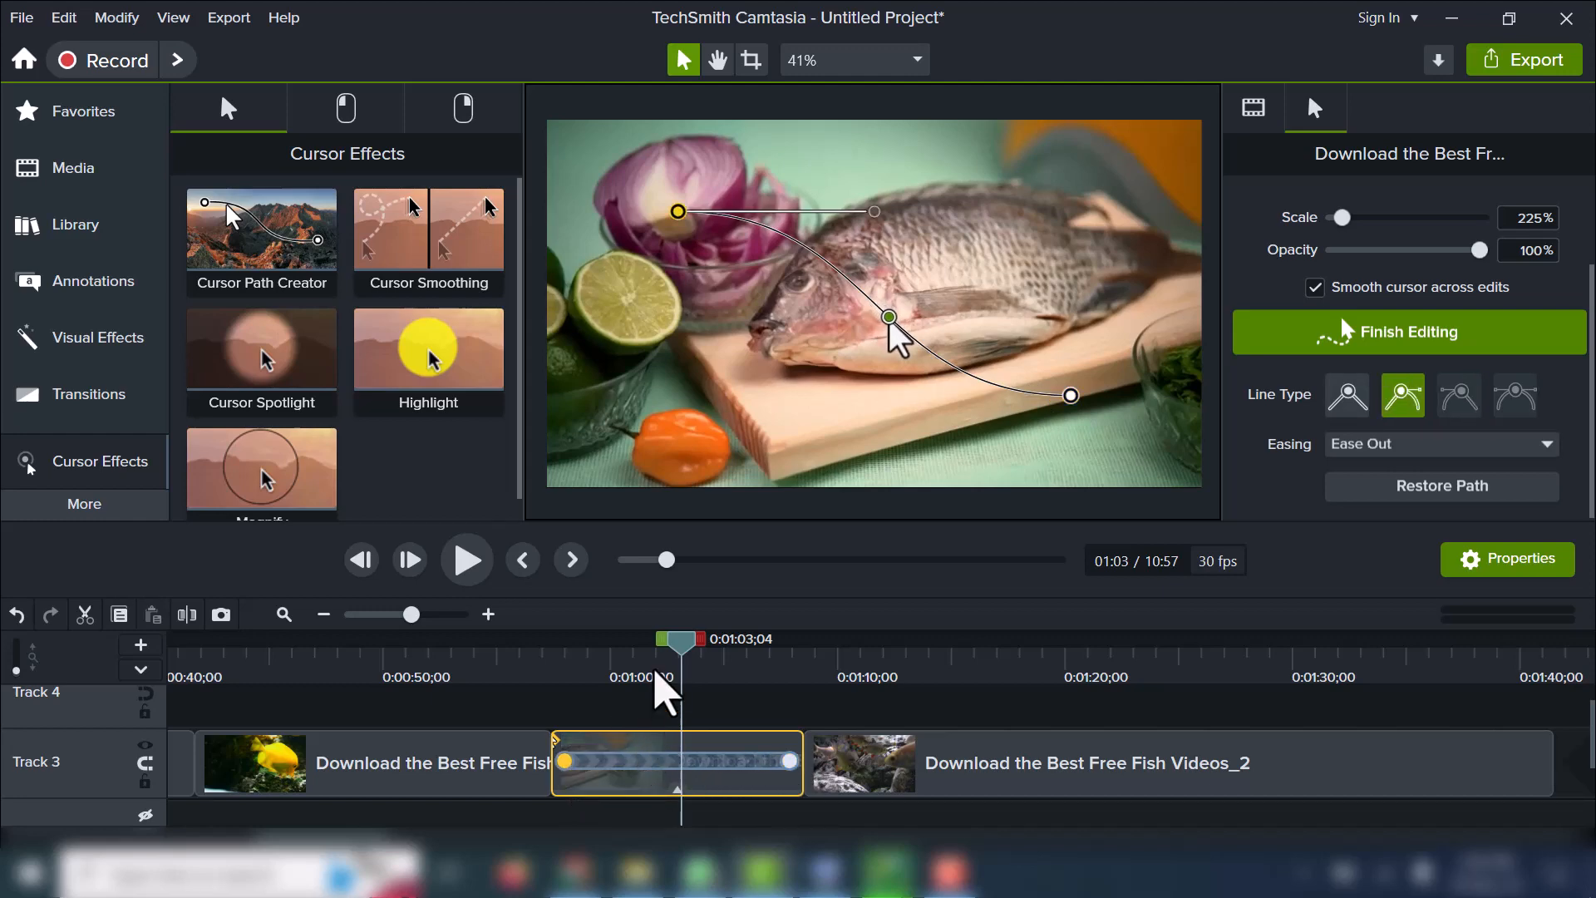
drag(679, 643, 592, 641)
click(467, 559)
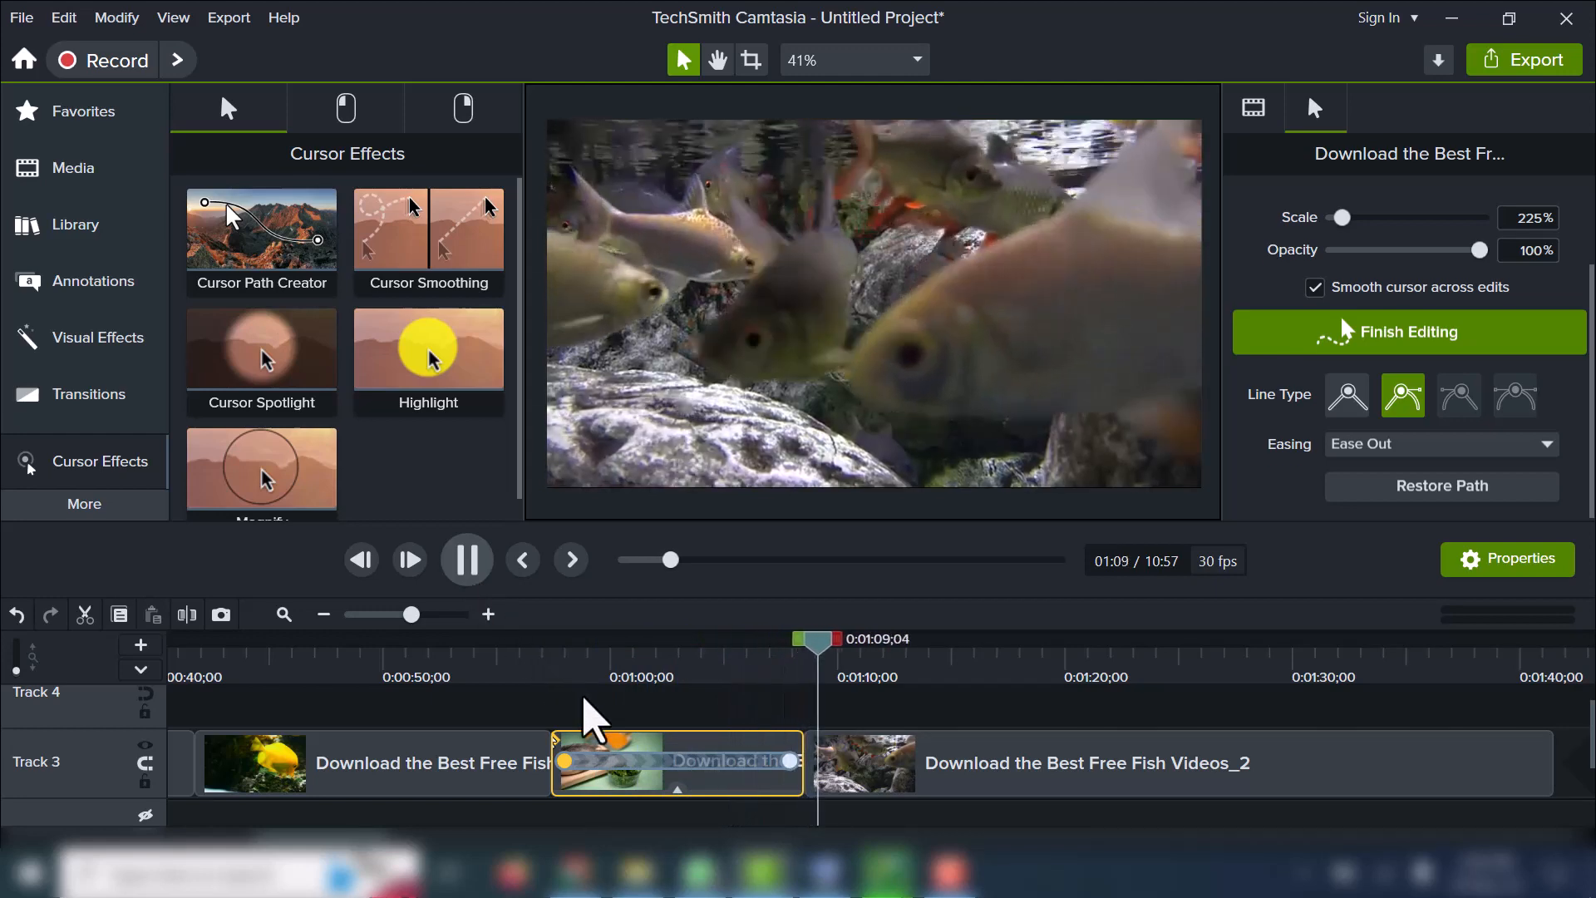
Return the playhead to the start of the raw fish clip and apply the Highlight cursor effect to it.
click(570, 721)
drag(425, 428, 662, 750)
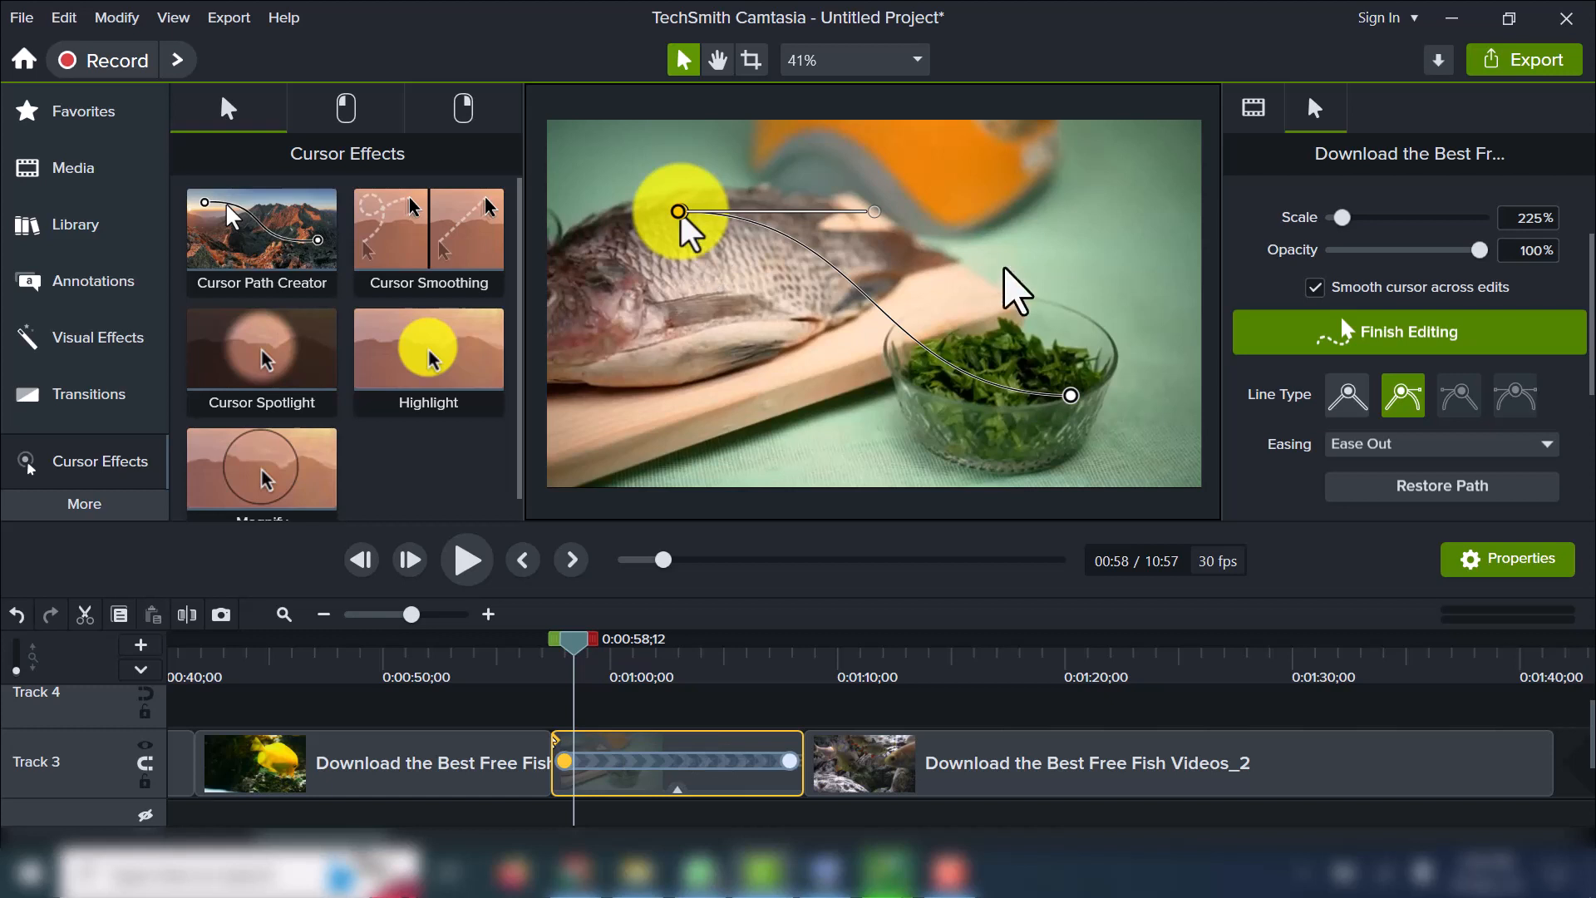
scroll(1588, 340, down, 5)
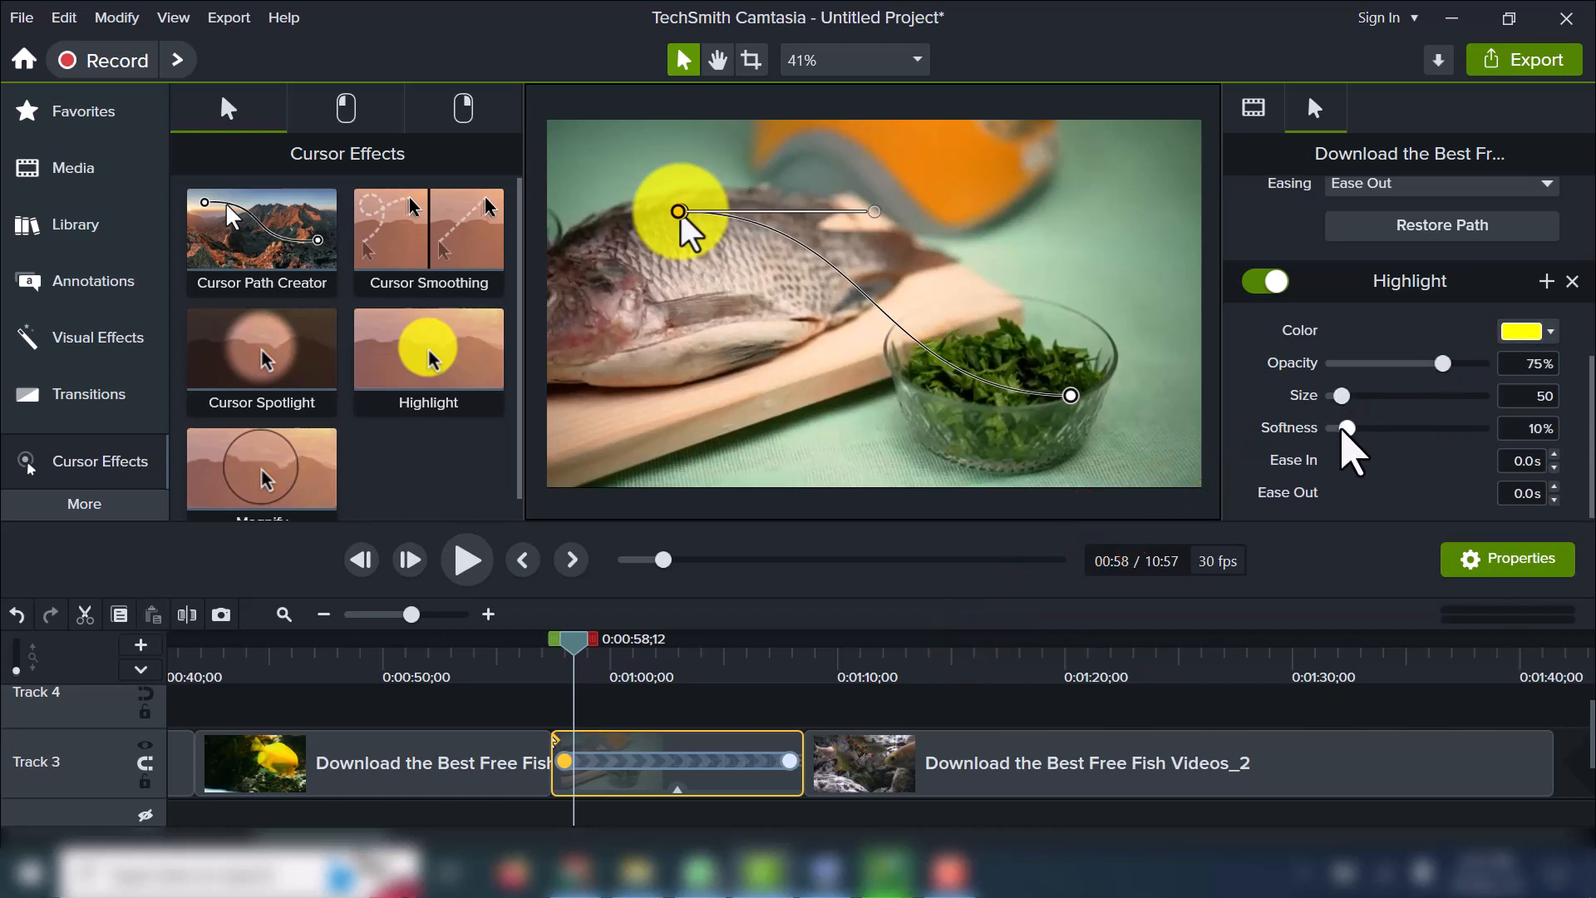
Set the cursor highlight's color to pink, its opacity to 60%, size to 82 and softness to 13%.
click(1549, 332)
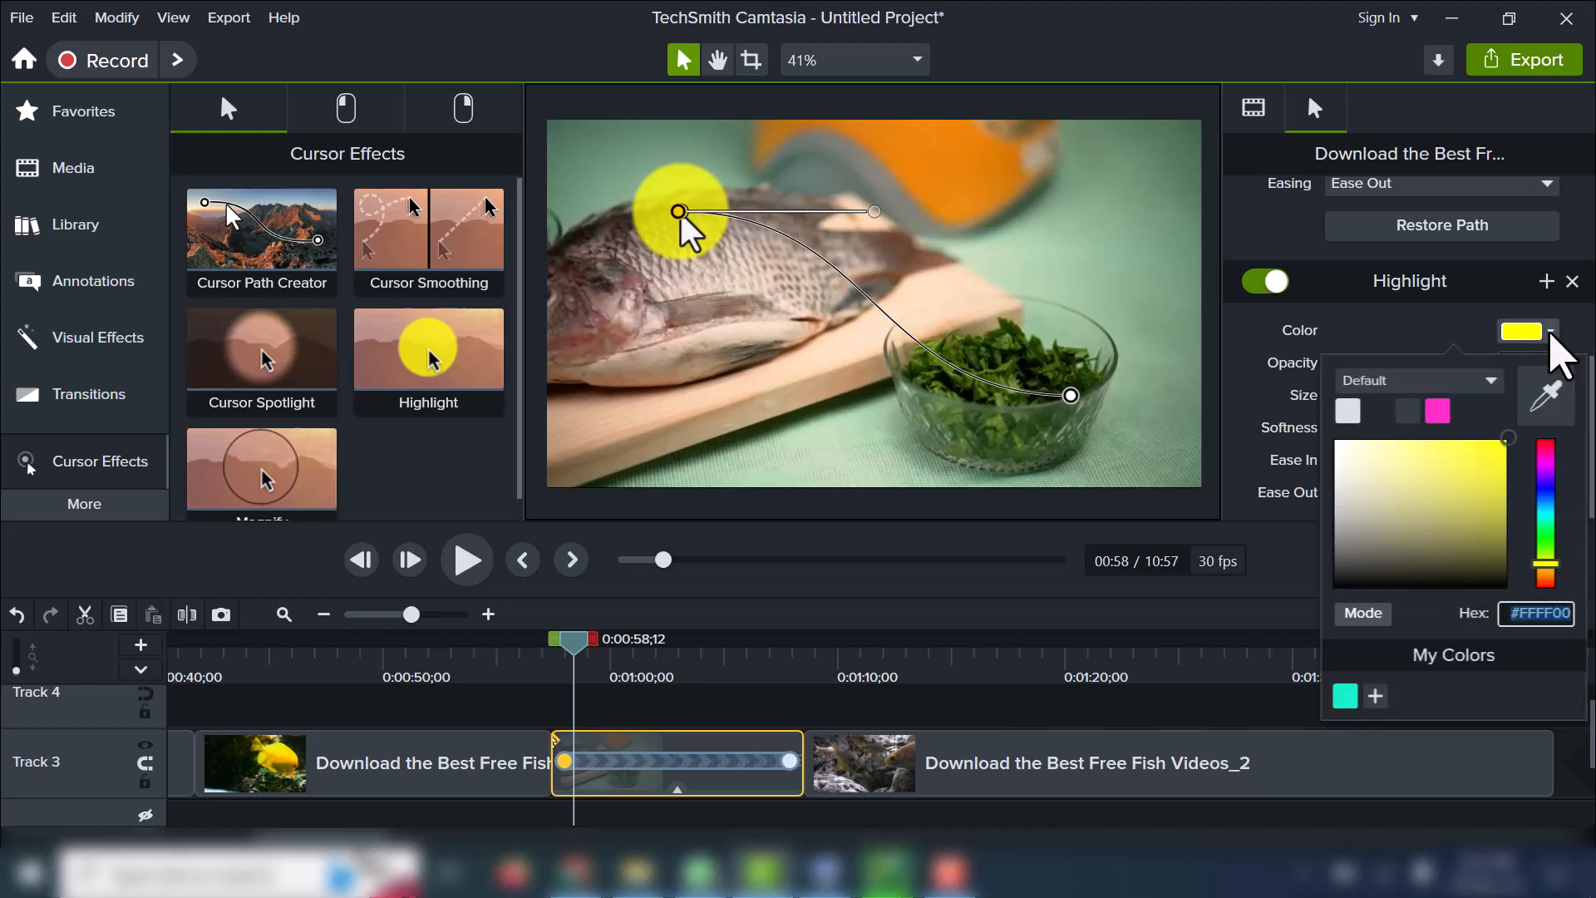
click(1439, 412)
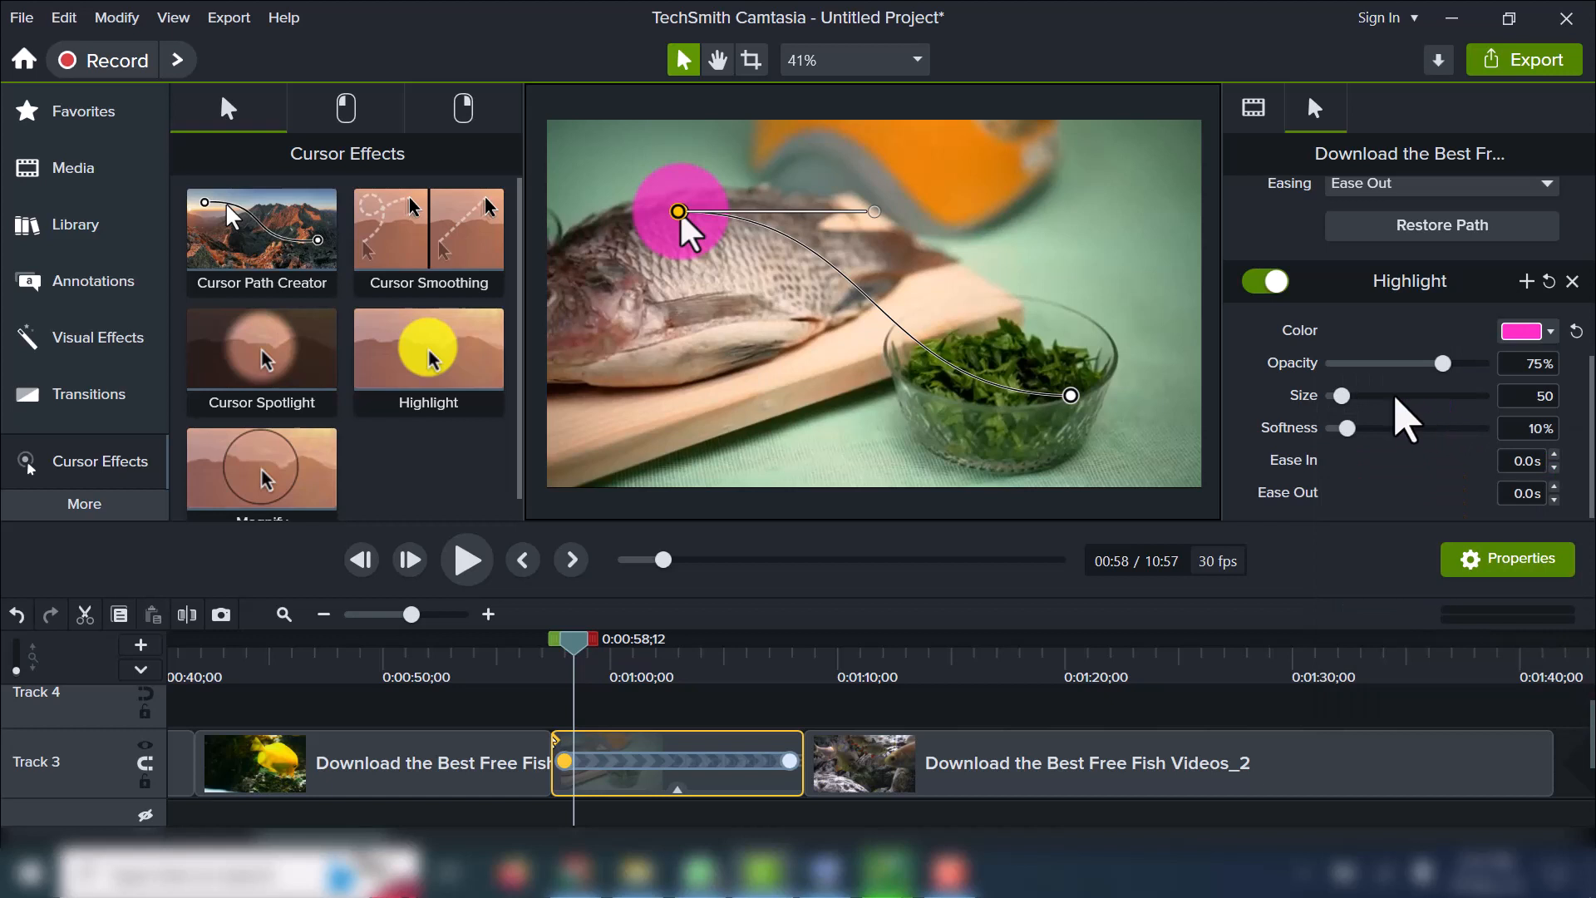
drag(1433, 366, 1349, 397)
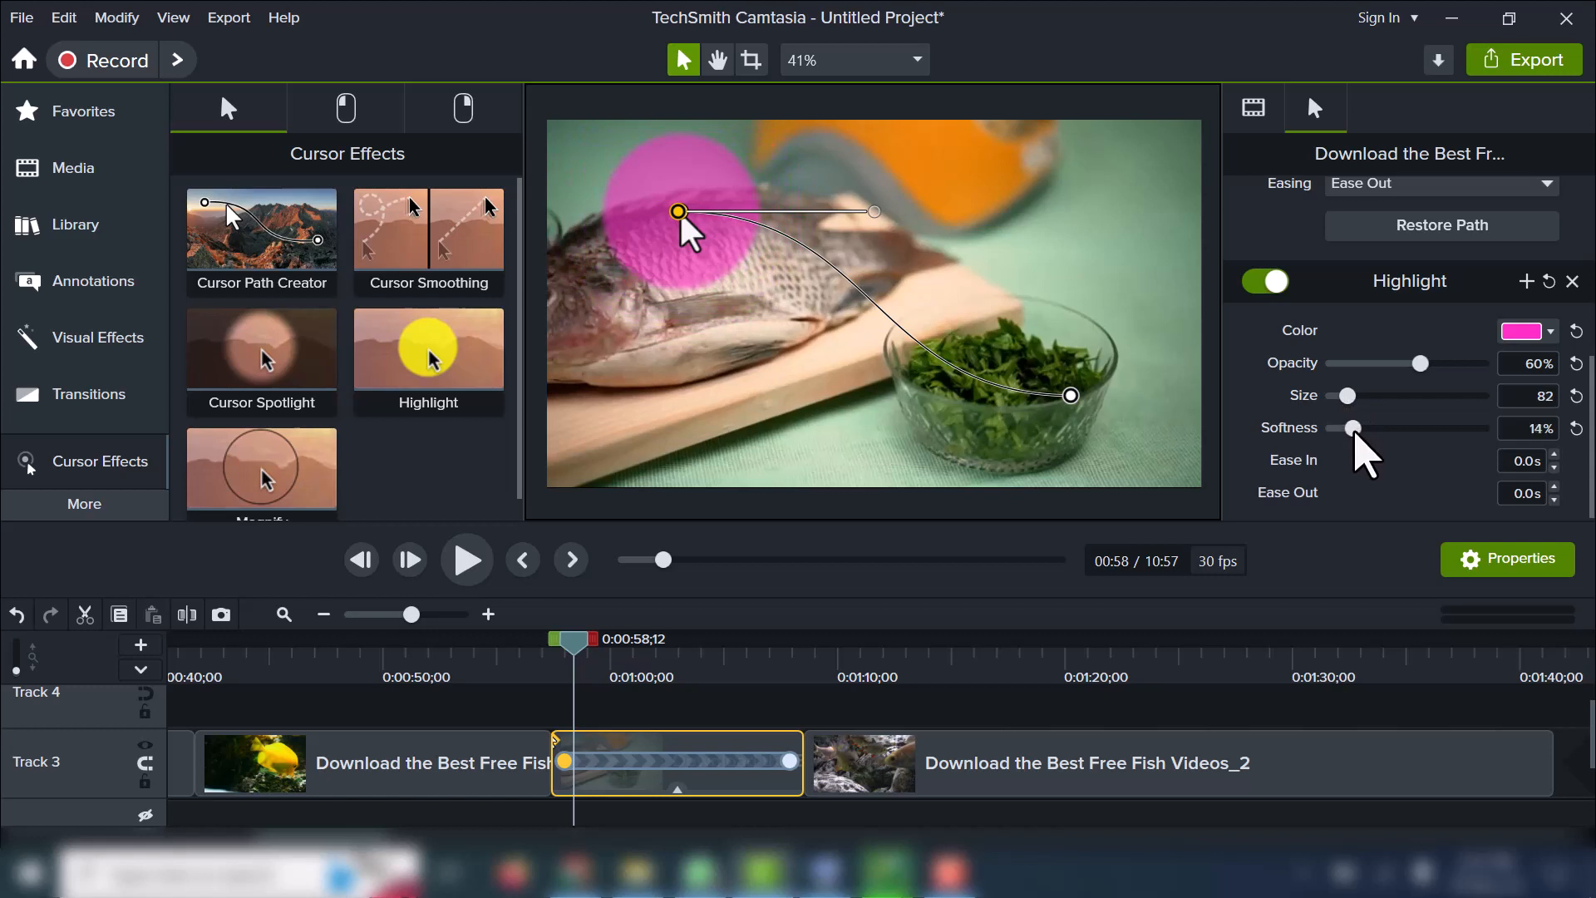
mouse_move(1364, 454)
mouse_down()
mouse_move(1387, 455)
mouse_move(1353, 438)
mouse_up()
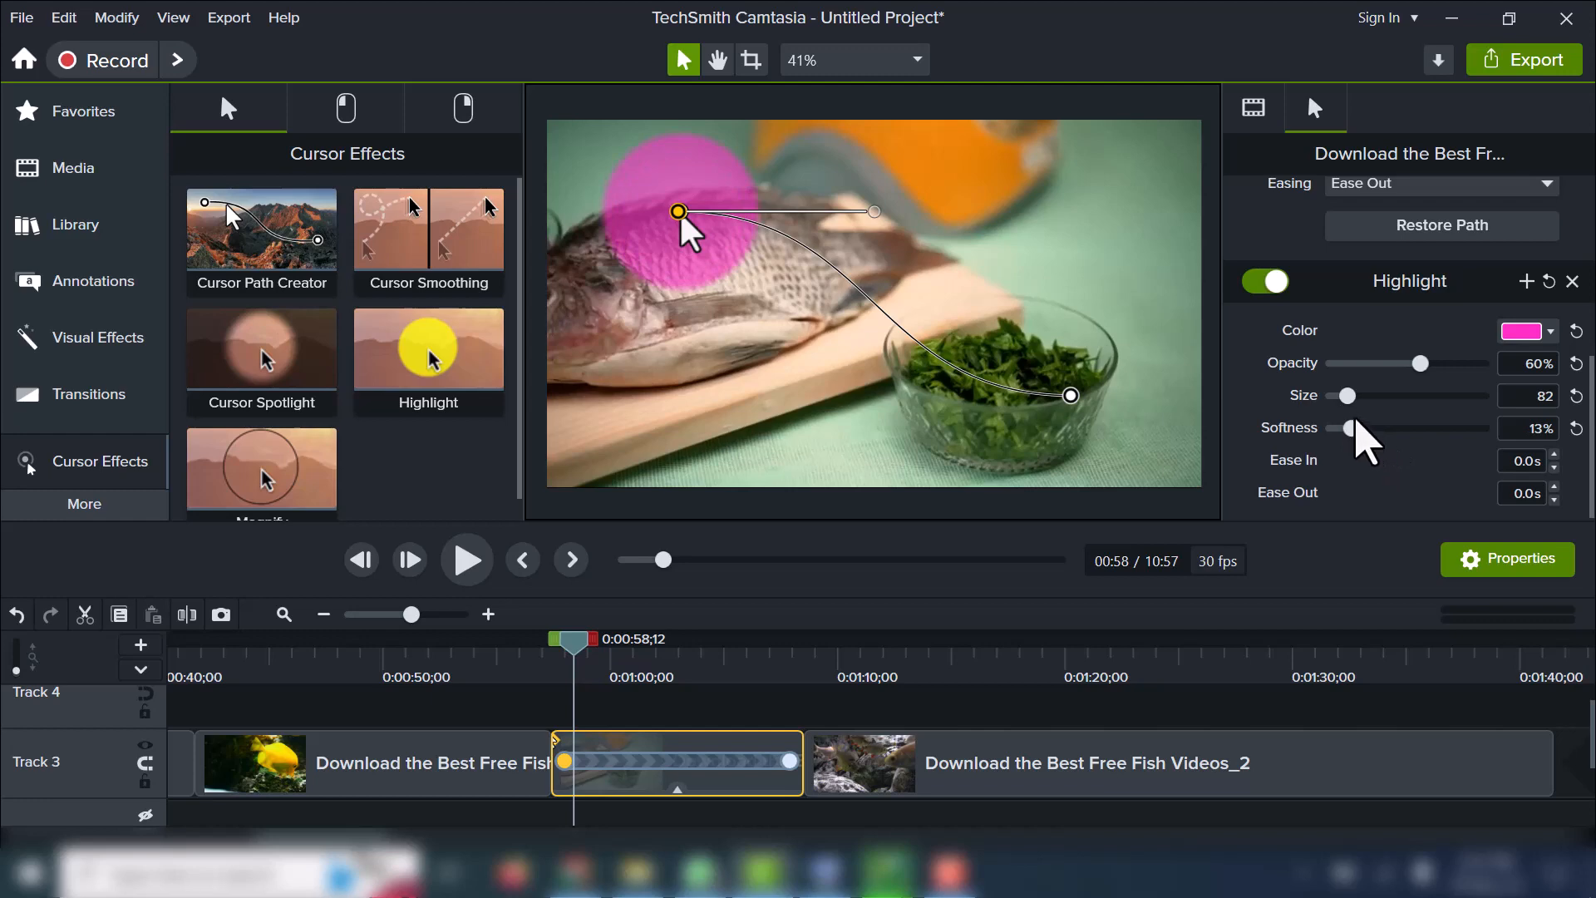
Play the raw fish clip from its start to preview the highlighted cursor.
drag(577, 639, 548, 635)
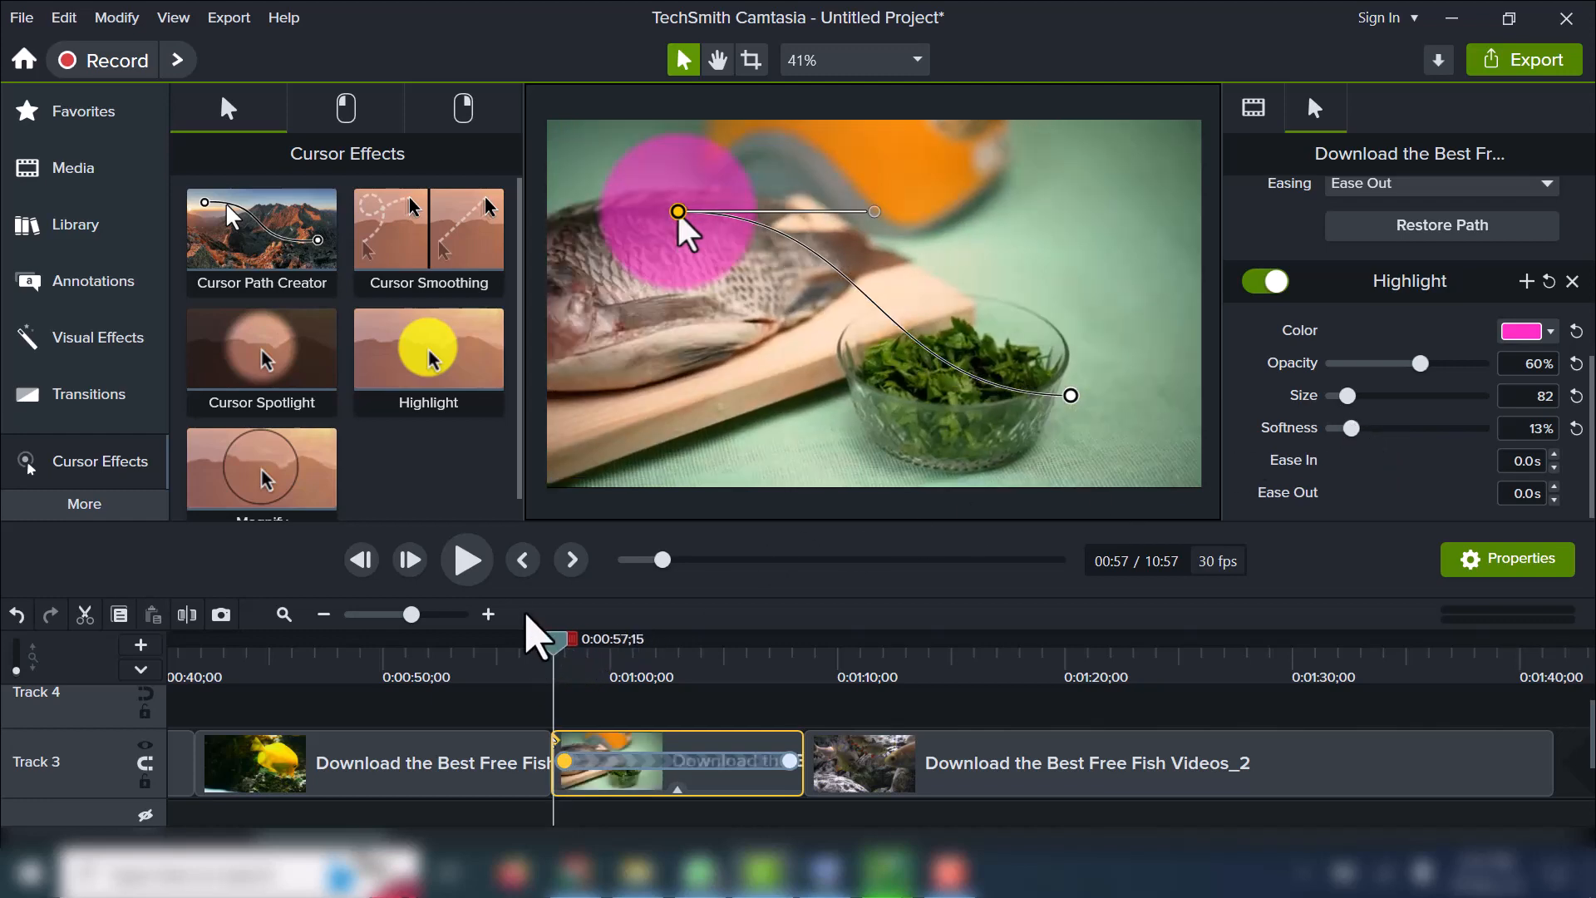
click(476, 563)
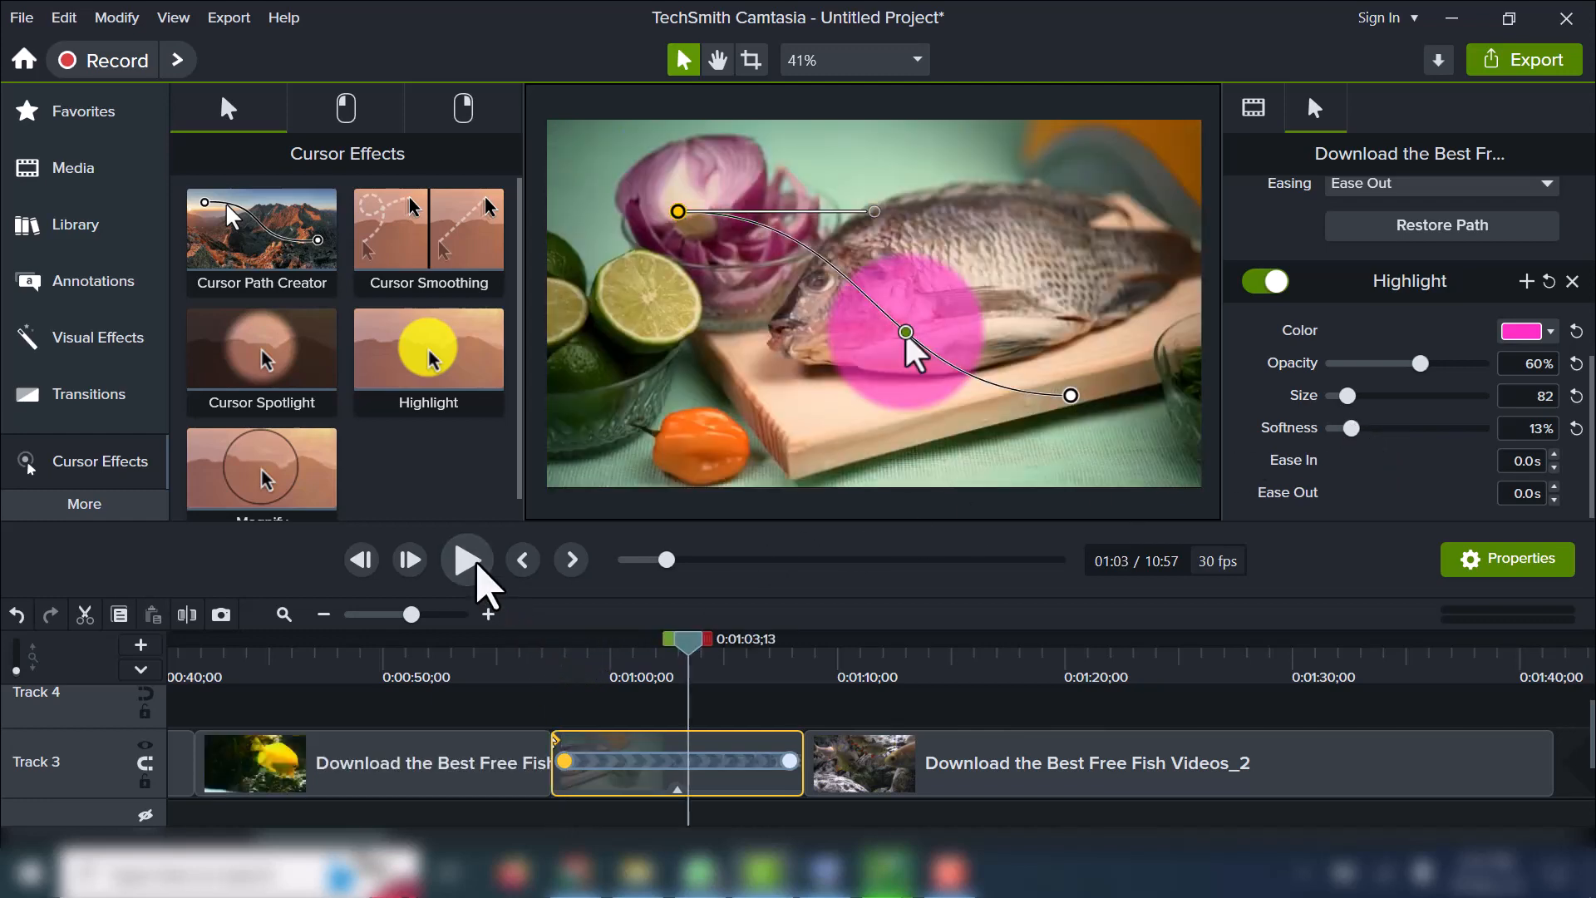
click(477, 565)
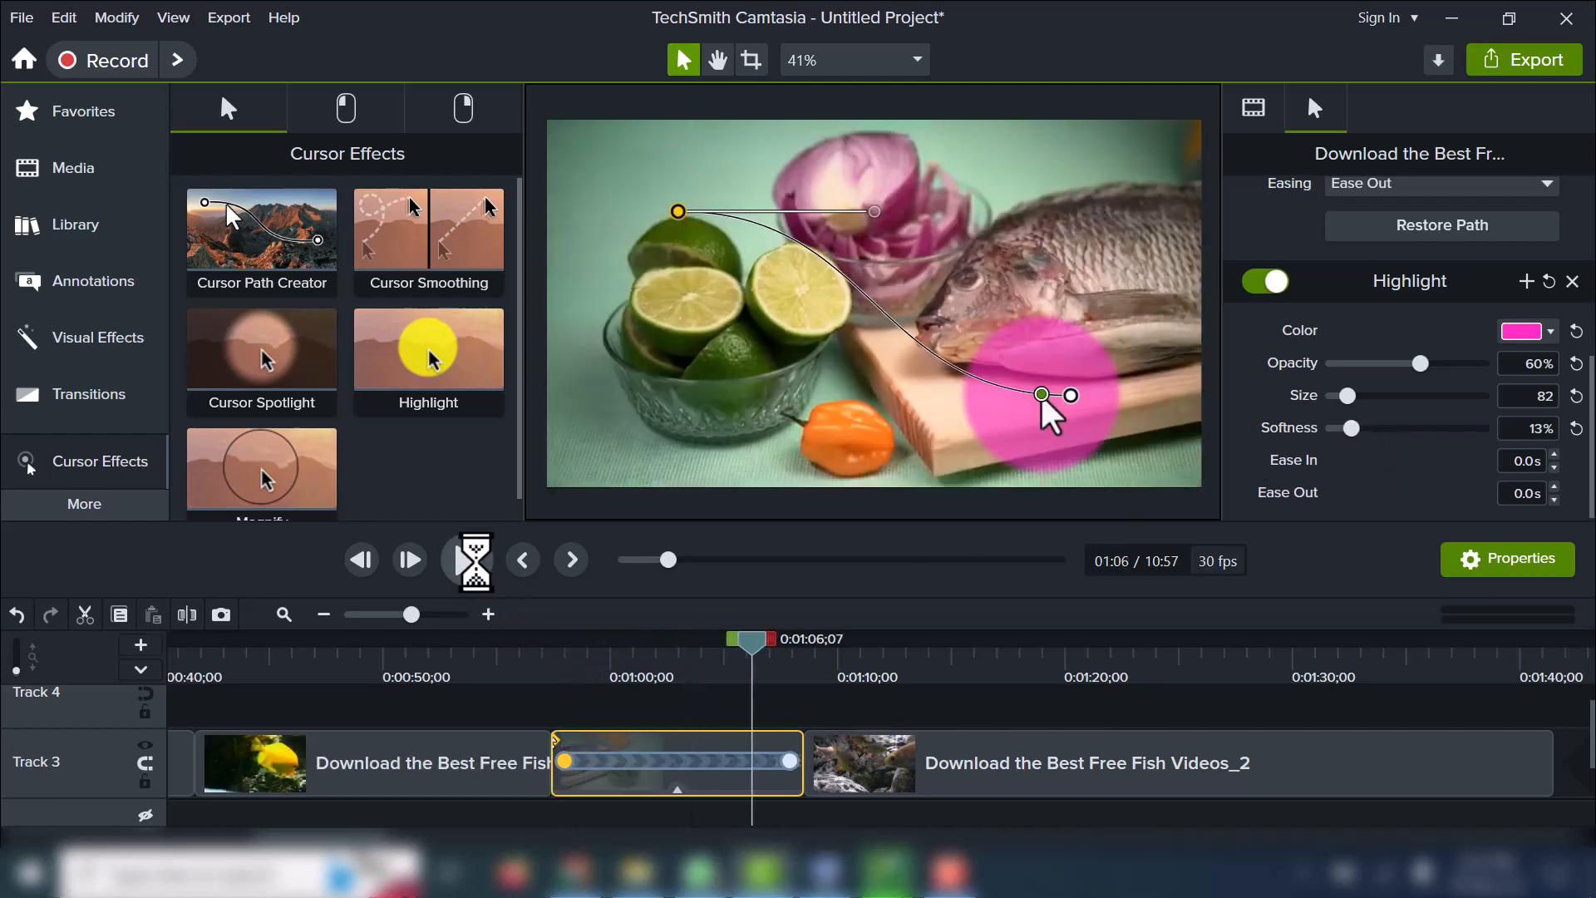
key(space)
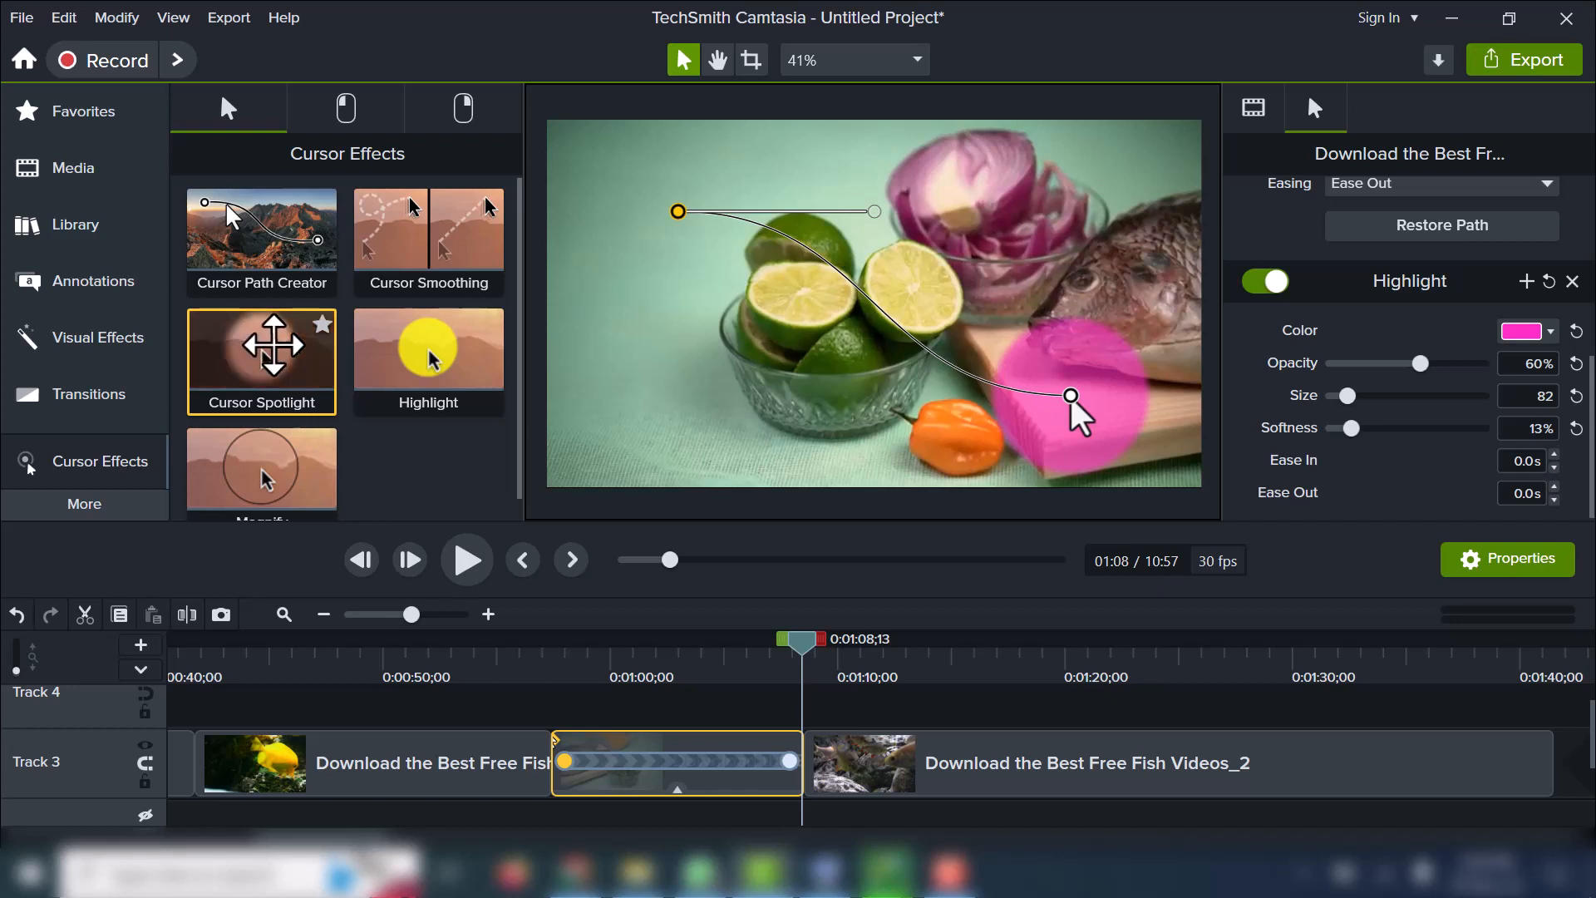
Apply the Cursor Spotlight effect to the raw fish clip and play it back from near its start.
drag(274, 344, 668, 740)
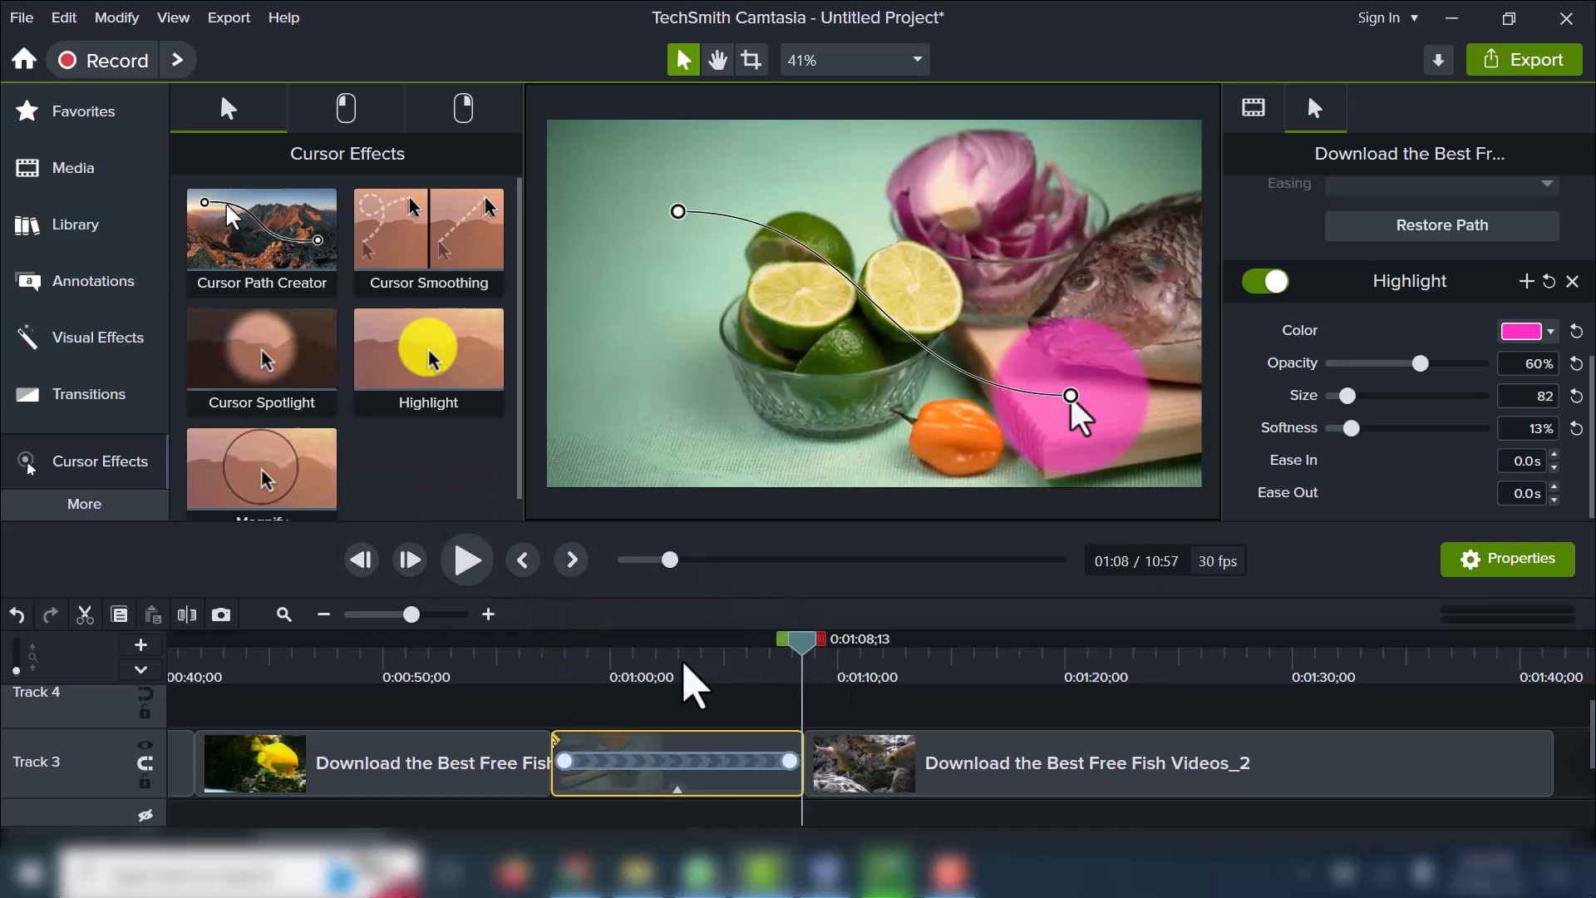
drag(811, 665, 593, 724)
drag(271, 382, 616, 582)
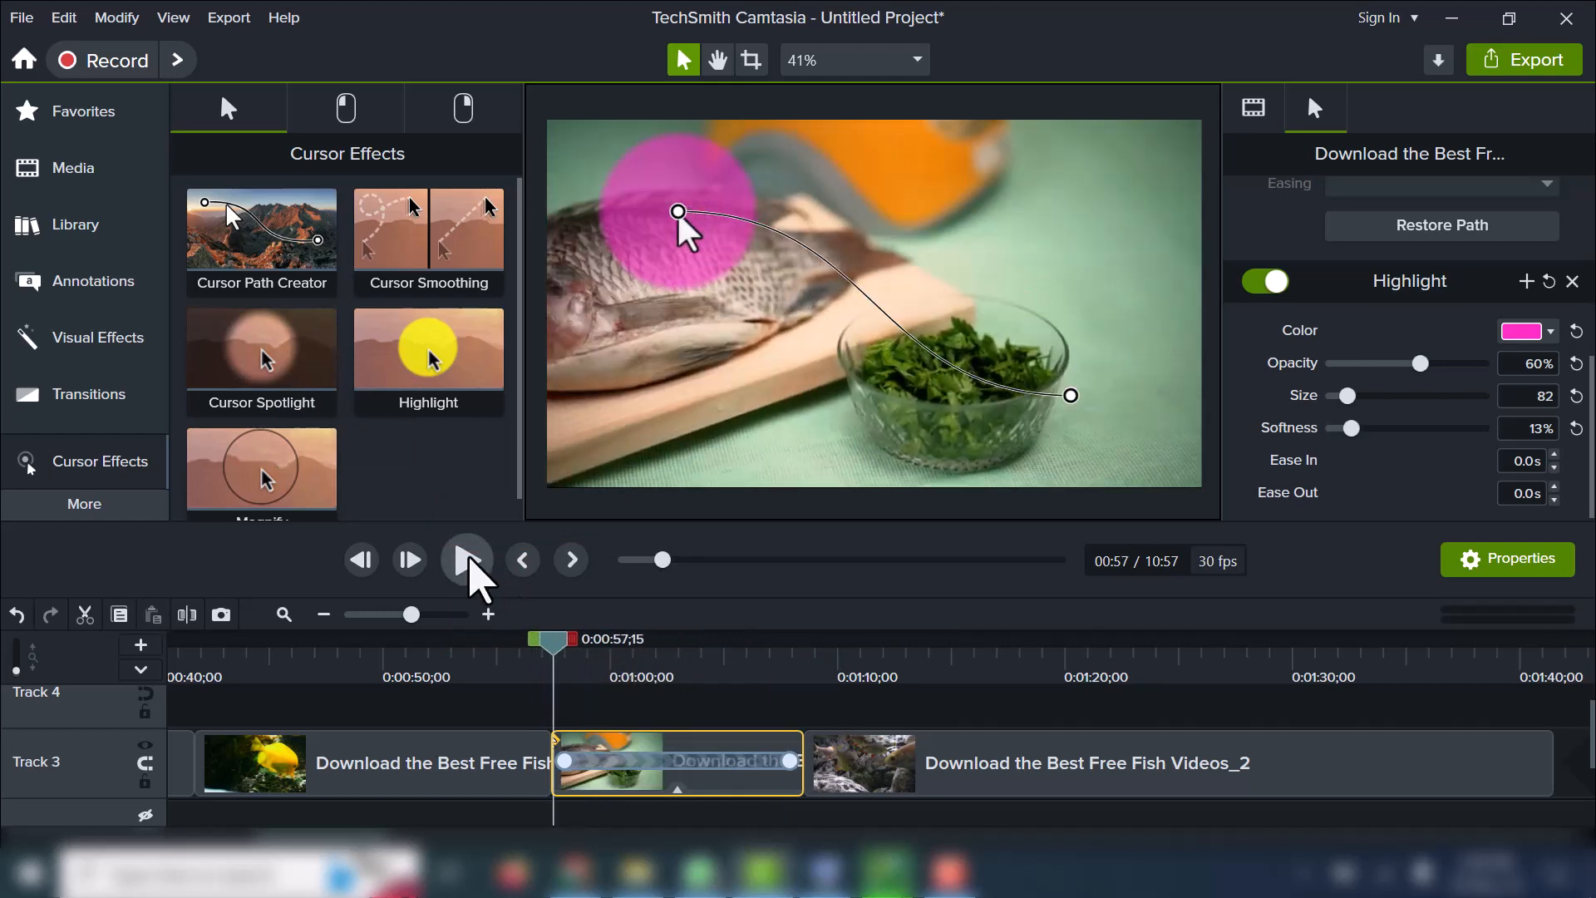
click(468, 554)
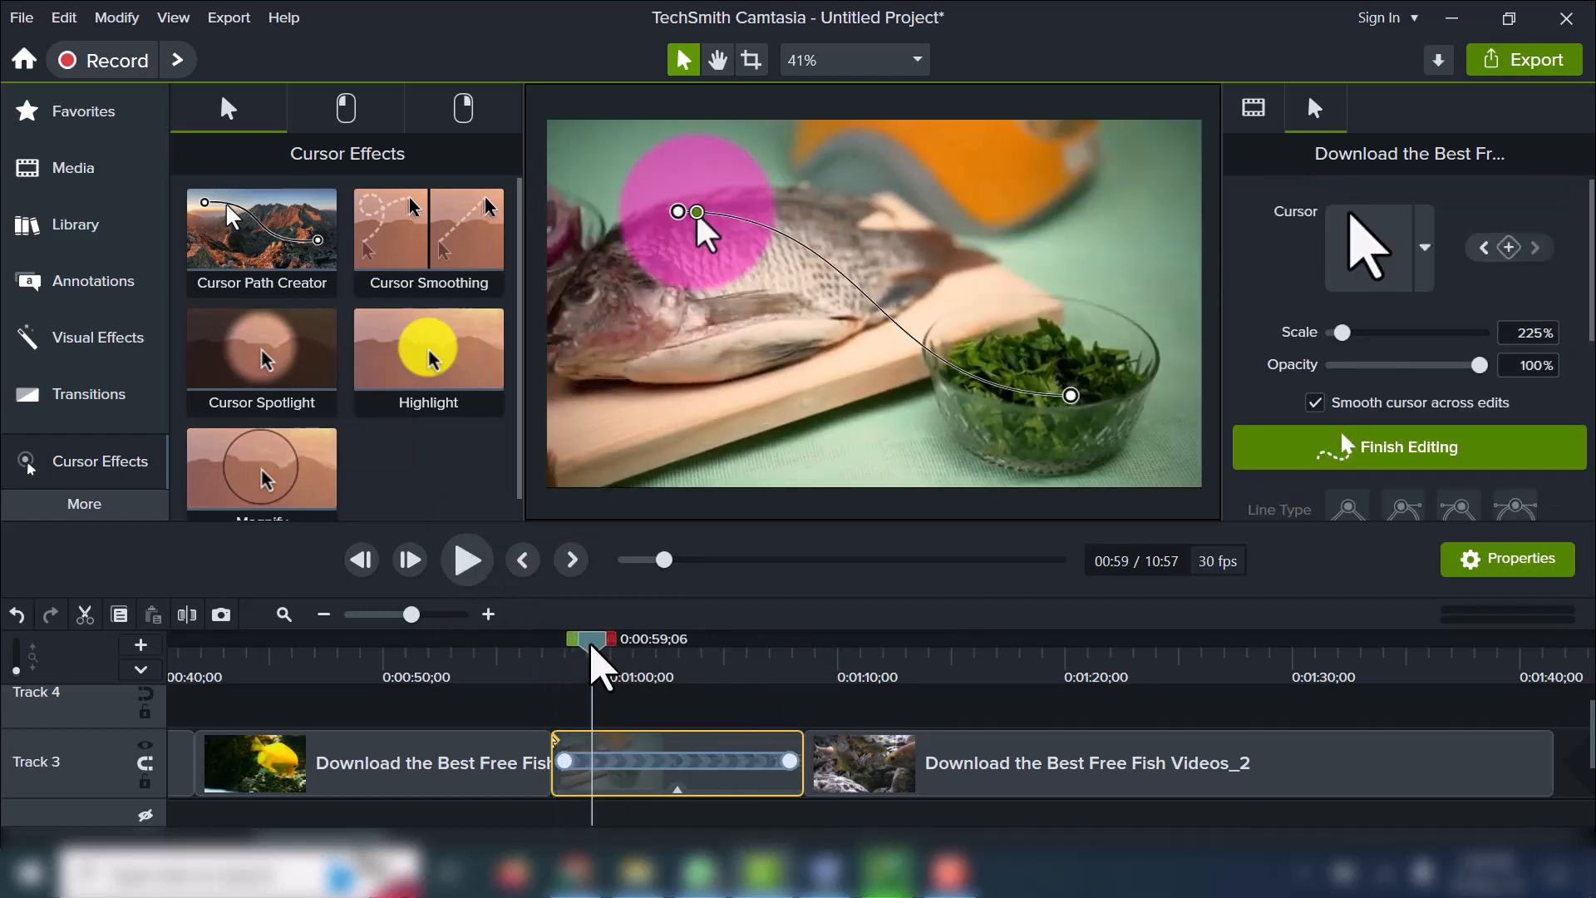
drag(592, 648, 558, 645)
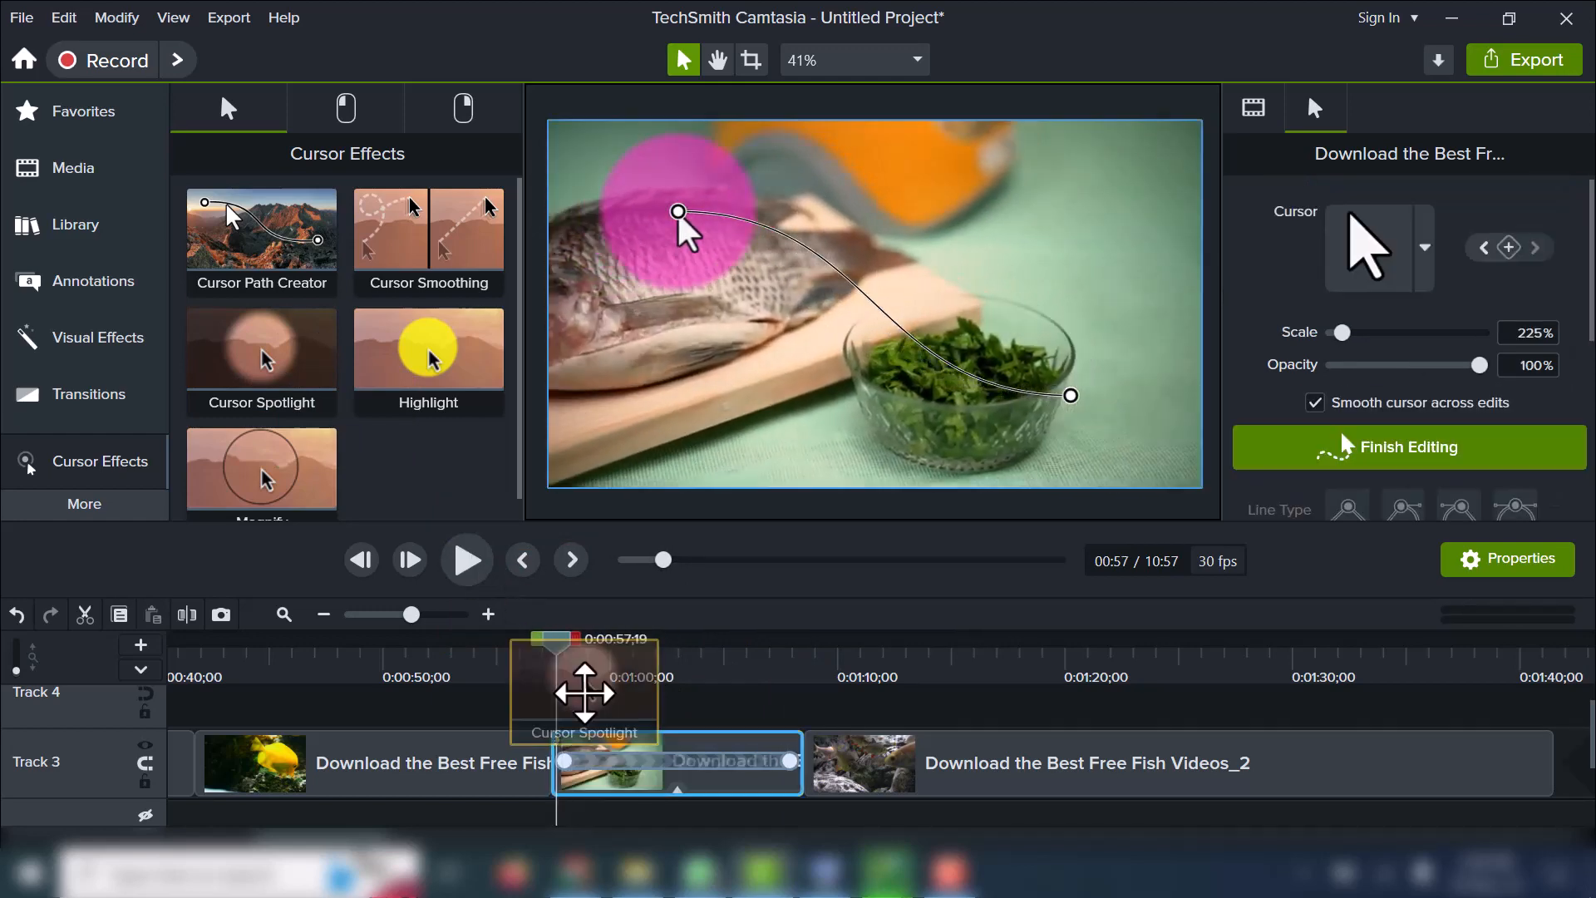
drag(577, 677, 599, 735)
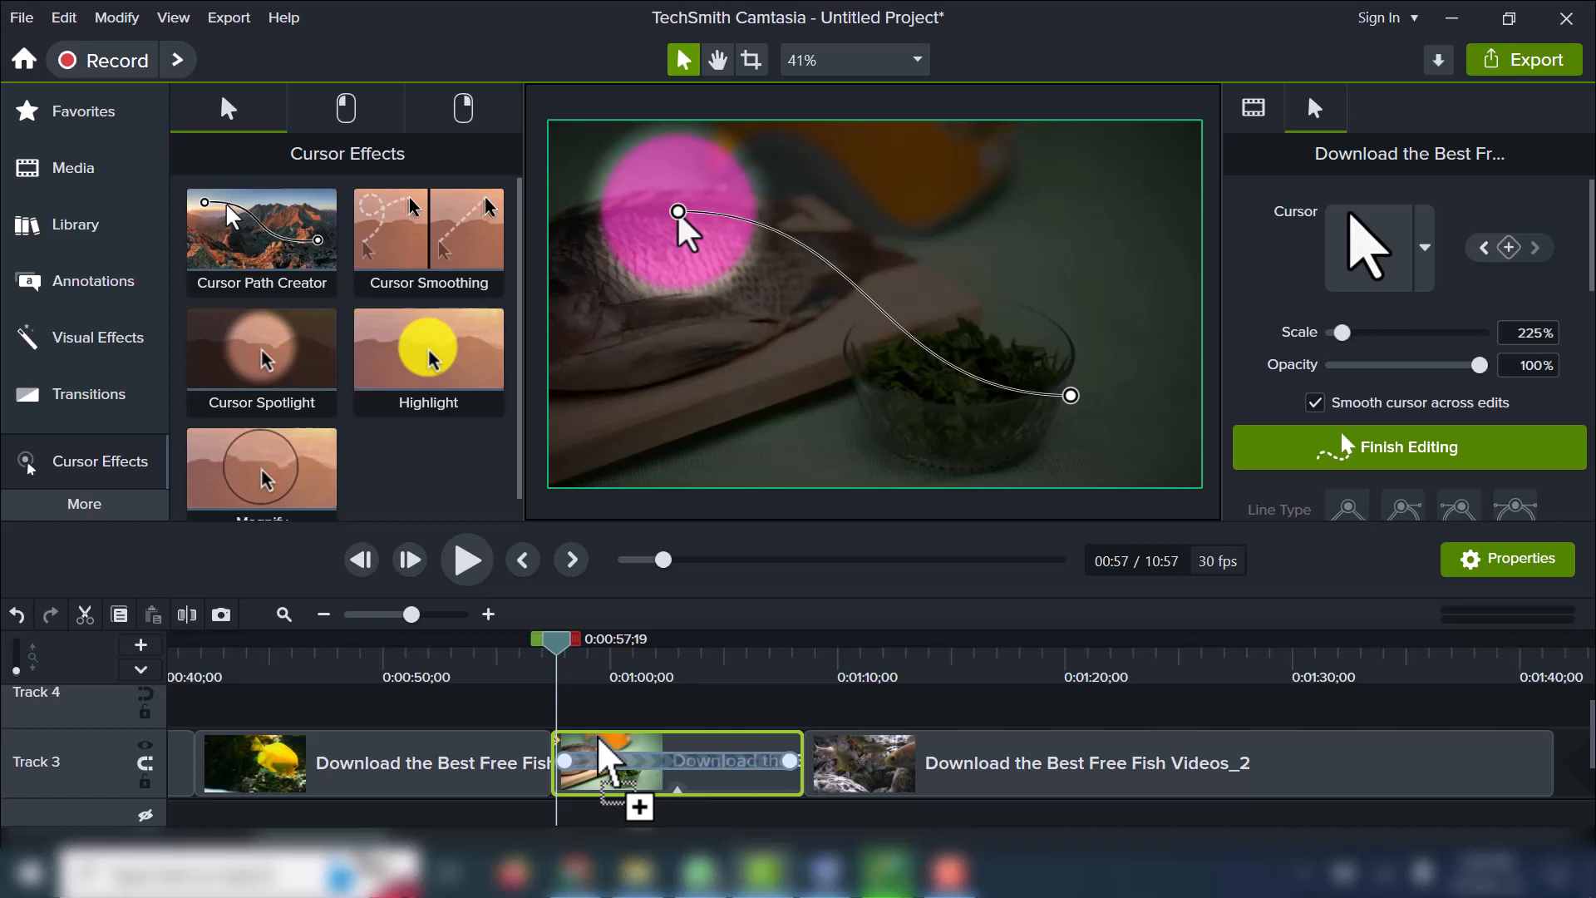
drag(599, 739, 582, 744)
click(462, 562)
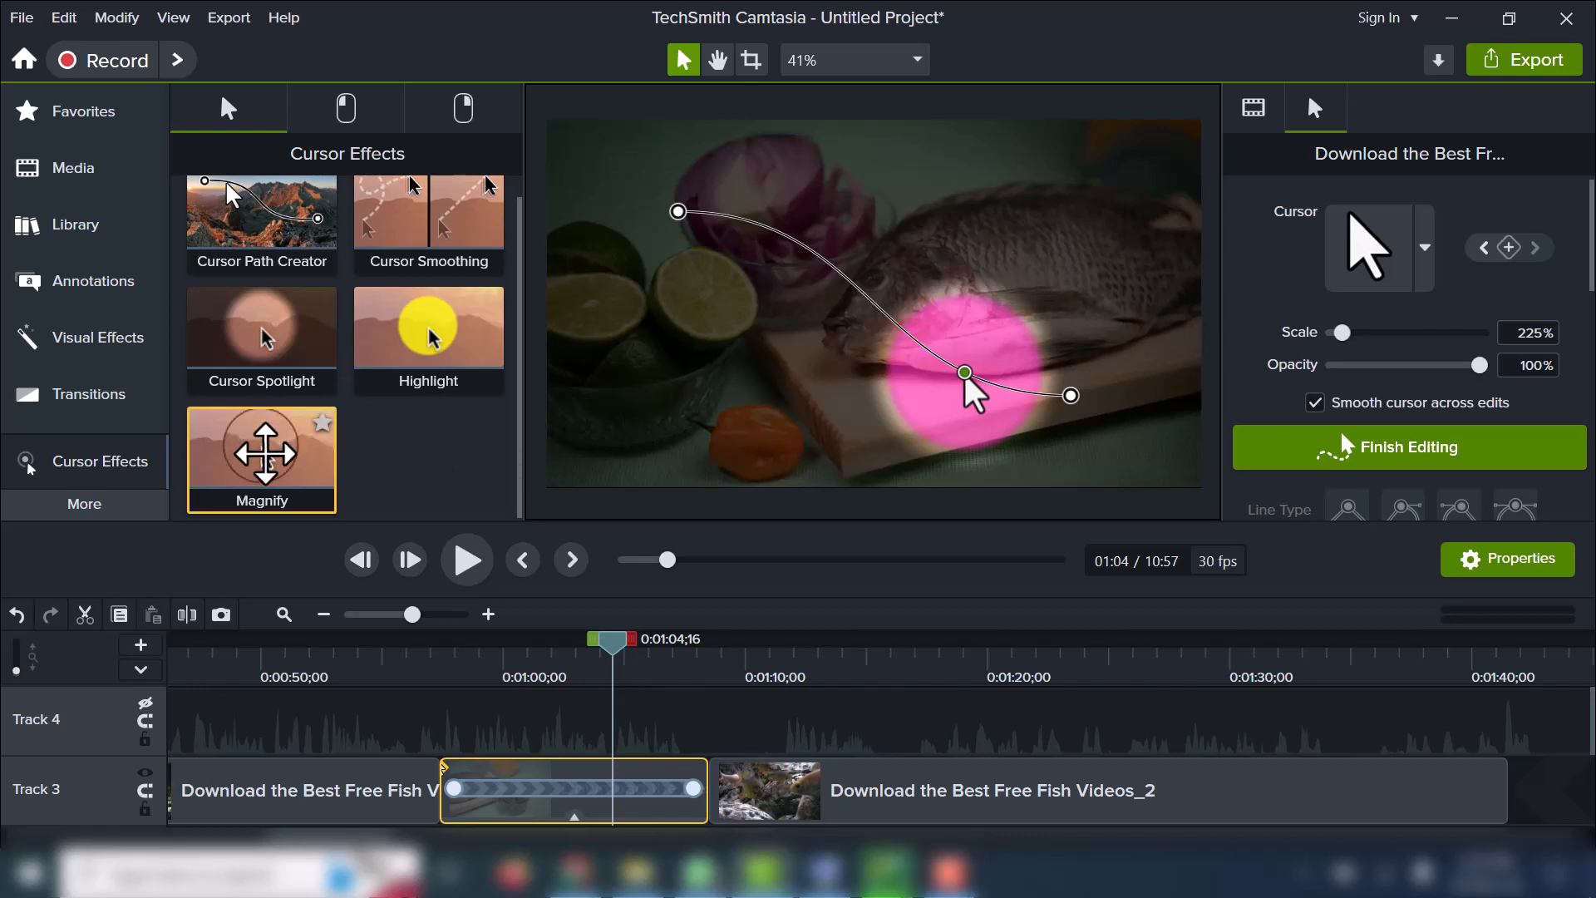
Apply the Magnify cursor effect to the raw fish clip and preview it from the clip's start.
drag(265, 454, 592, 789)
drag(613, 644, 456, 756)
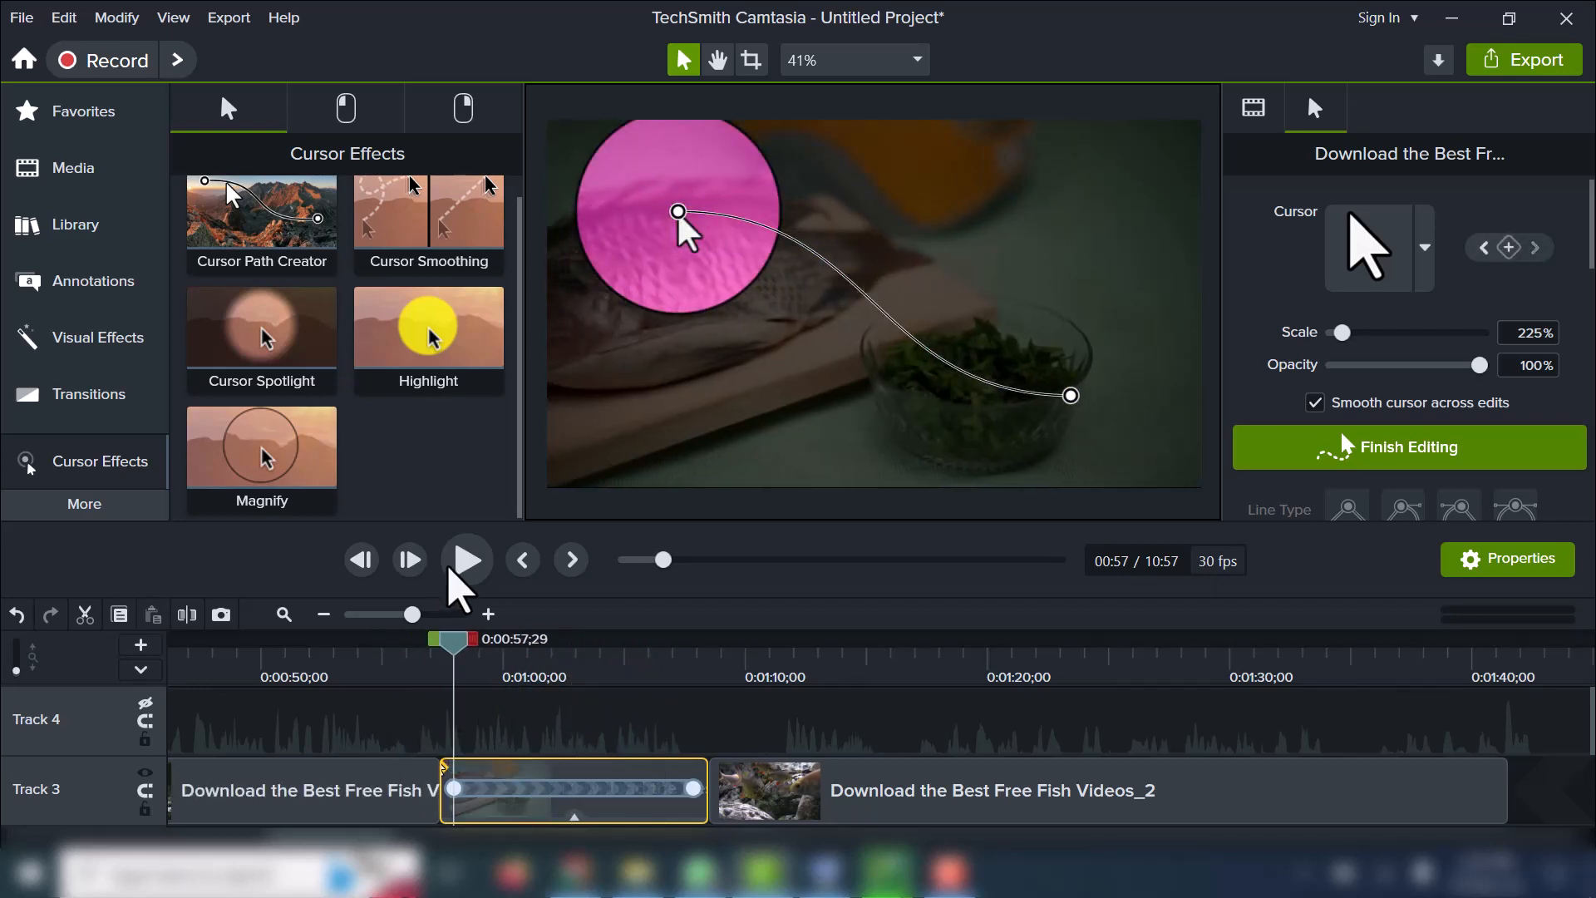
click(449, 568)
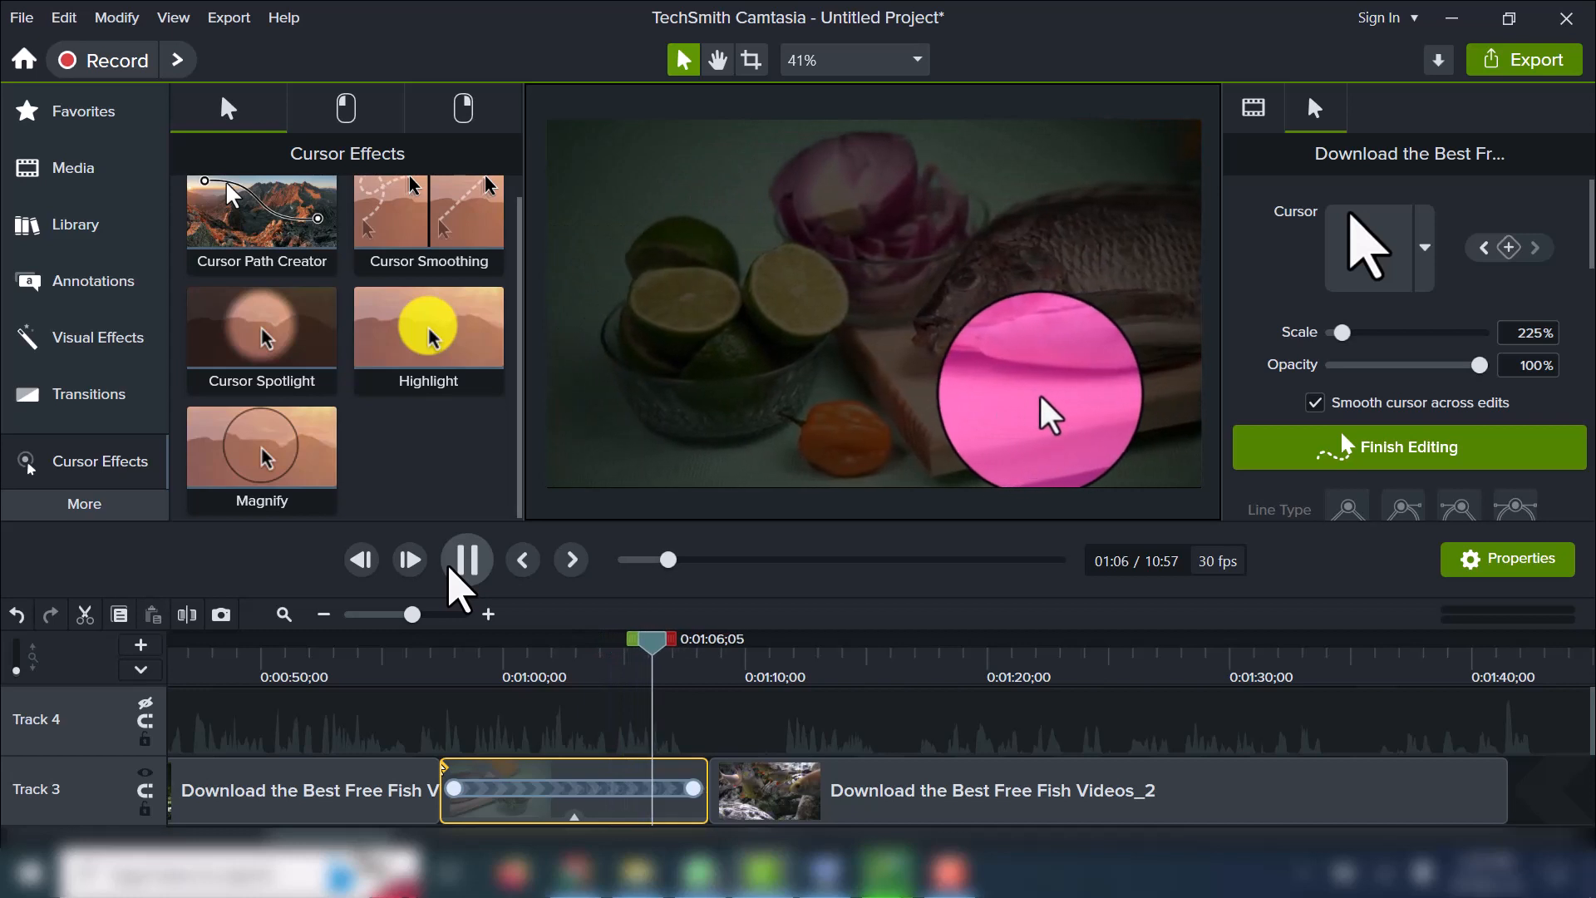
click(450, 570)
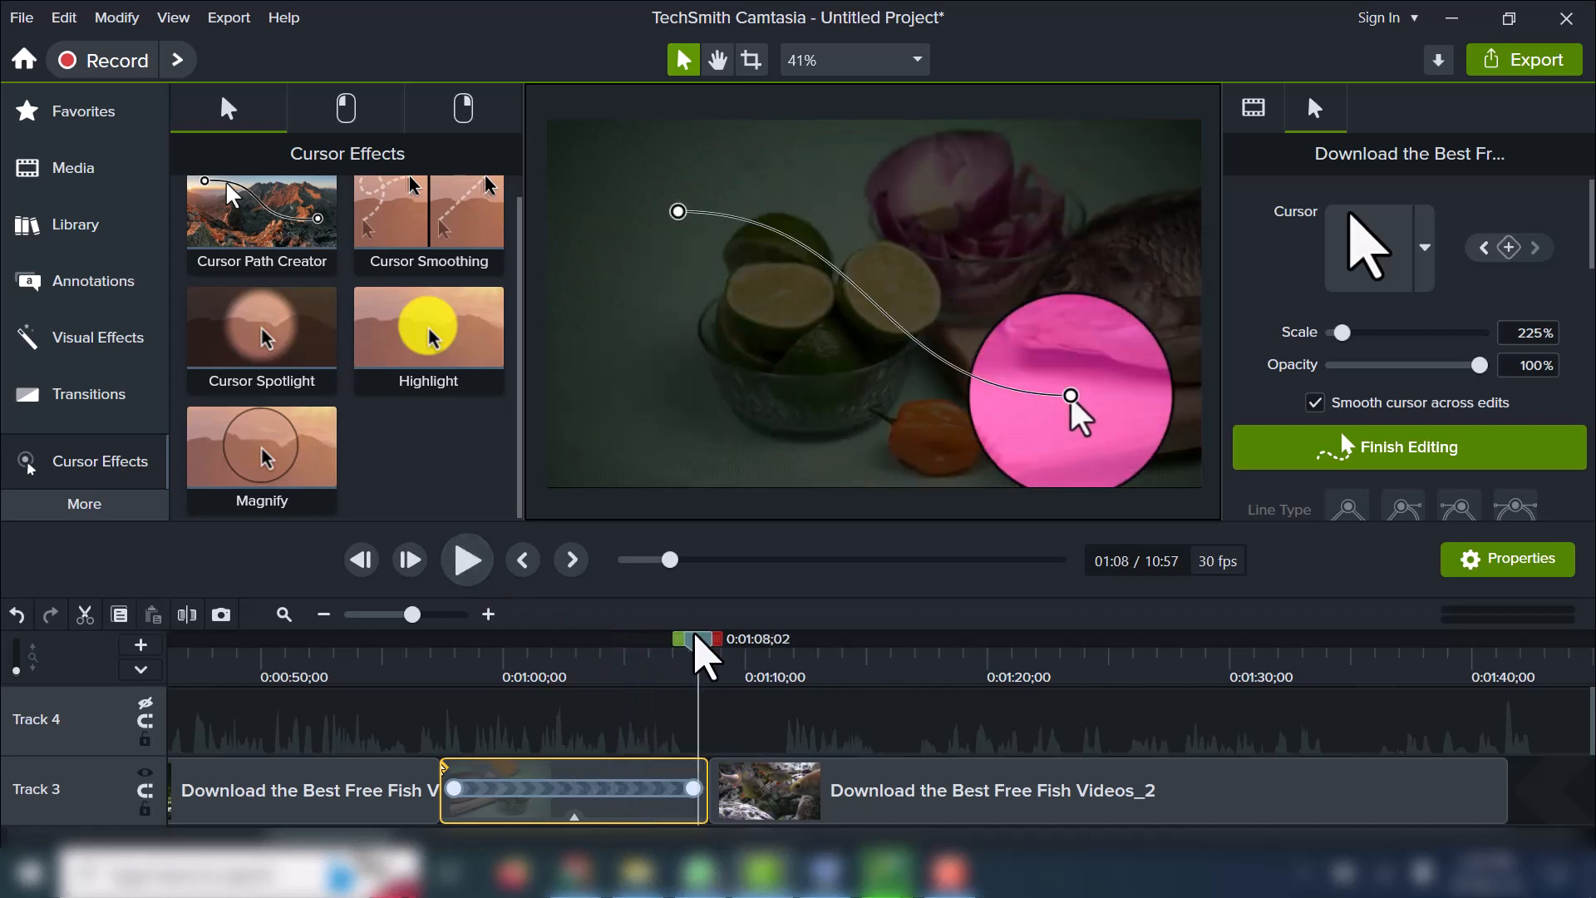
drag(697, 647, 485, 690)
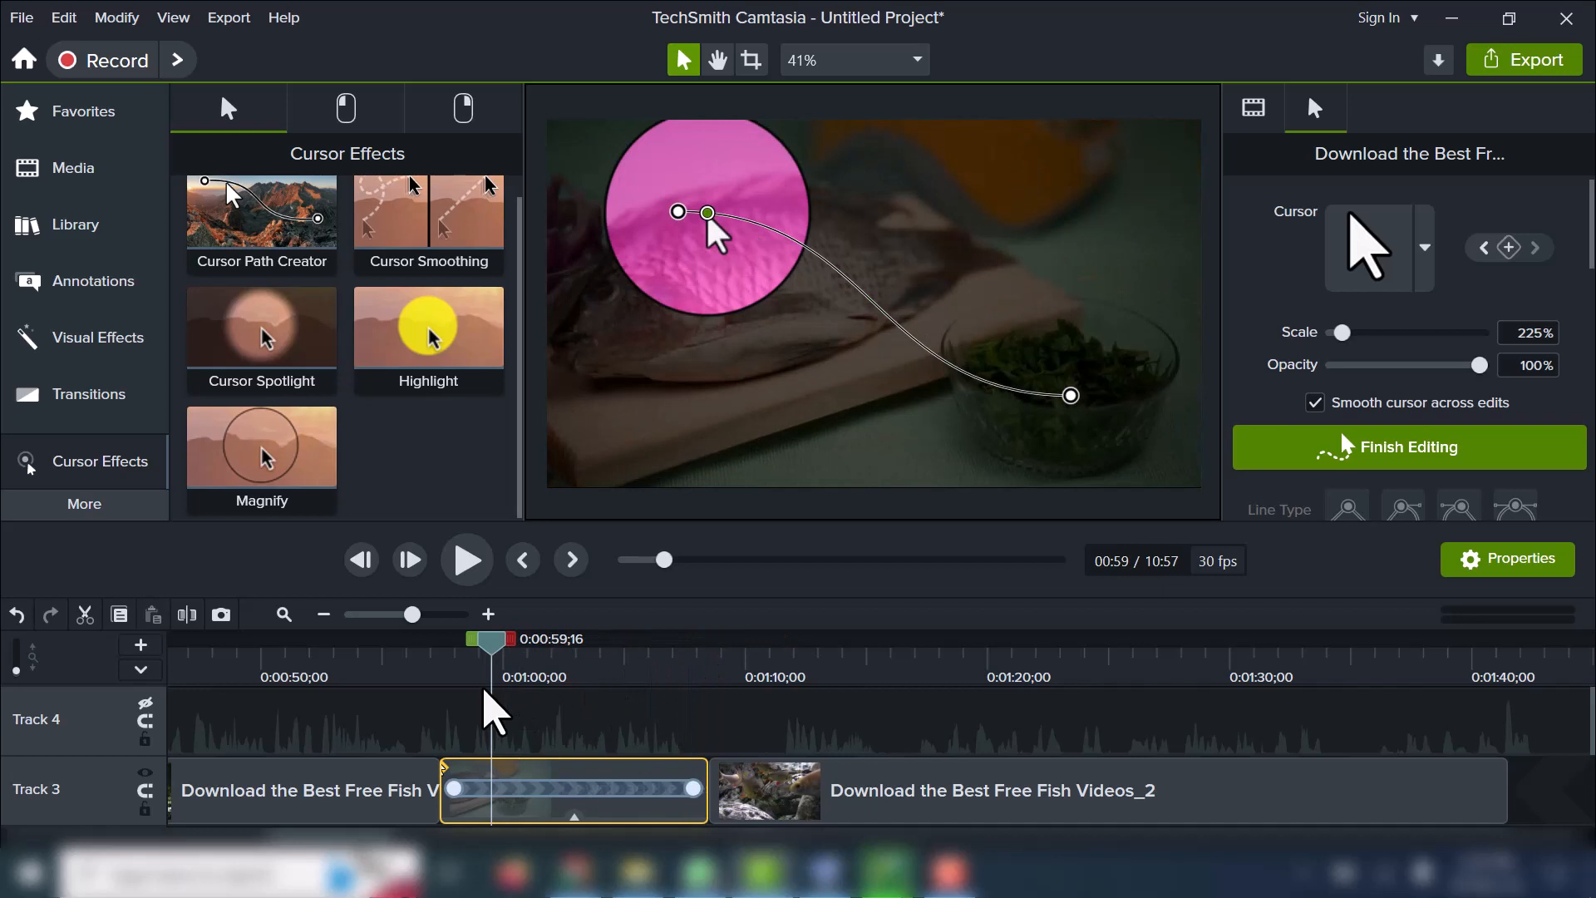